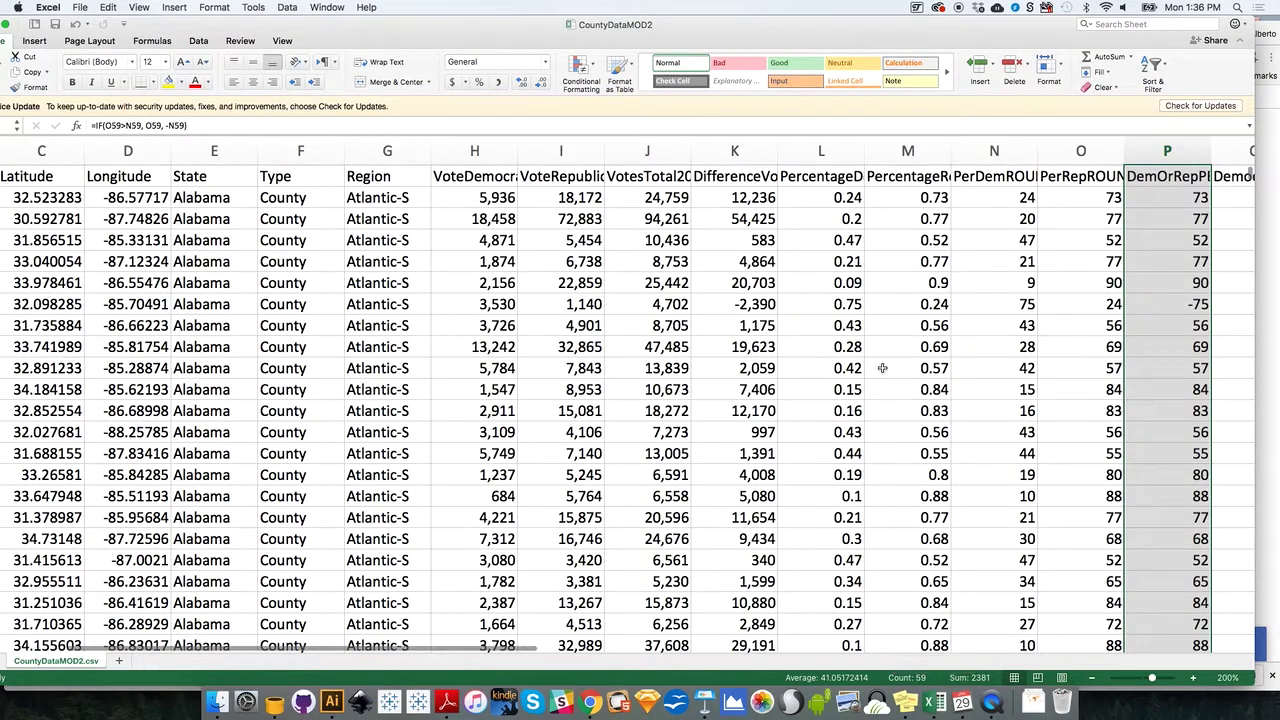
Review the six slides of the Election 2016 Sequence story in Chrome.
left_click(595, 703)
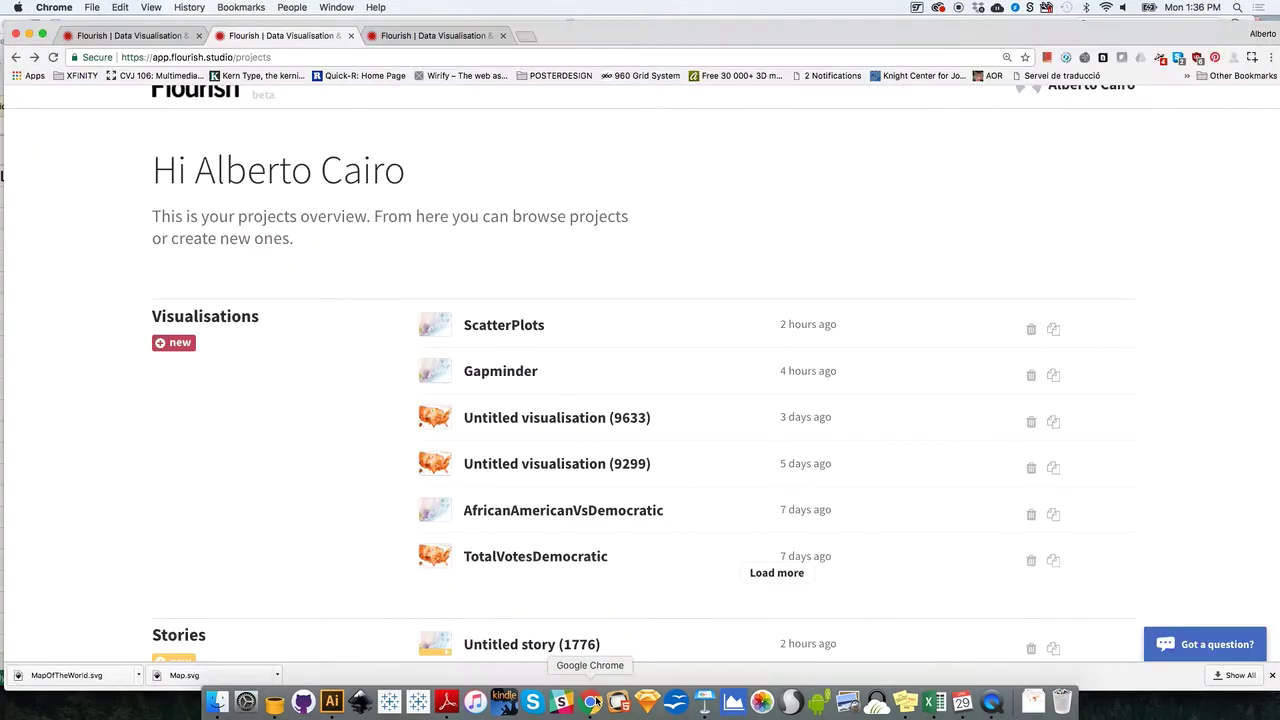
left_click(466, 37)
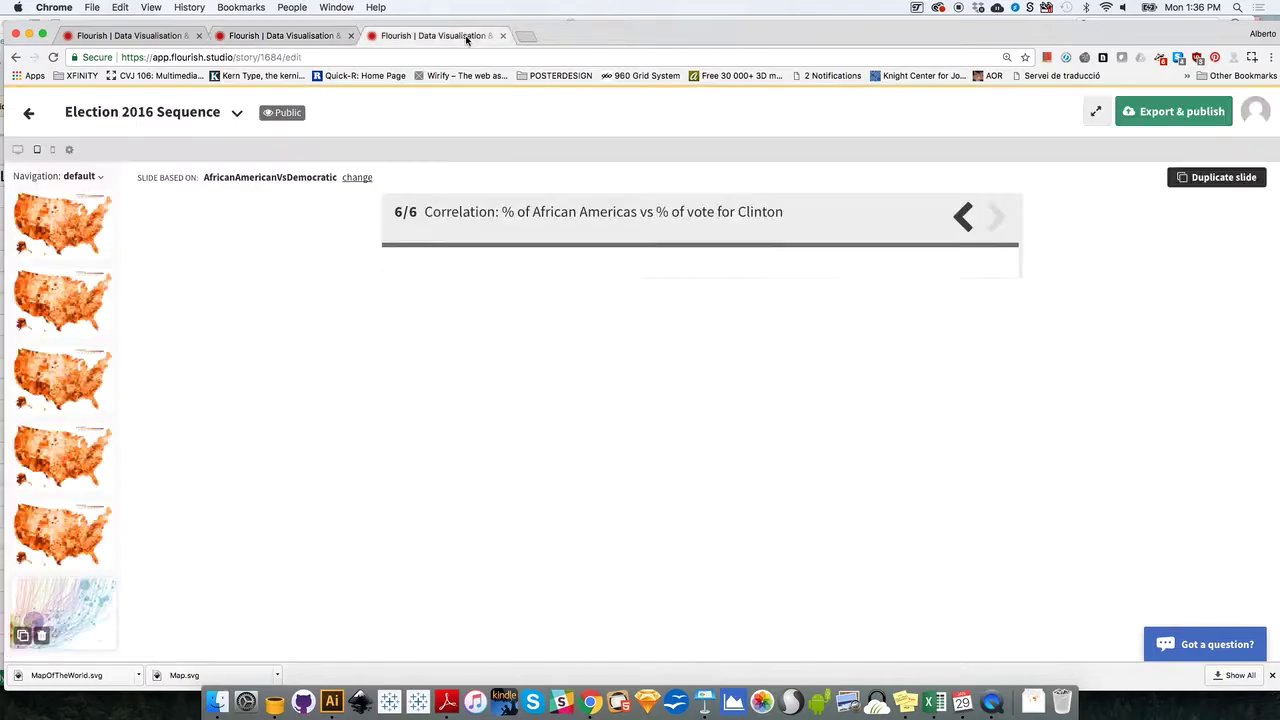
left_click(63, 229)
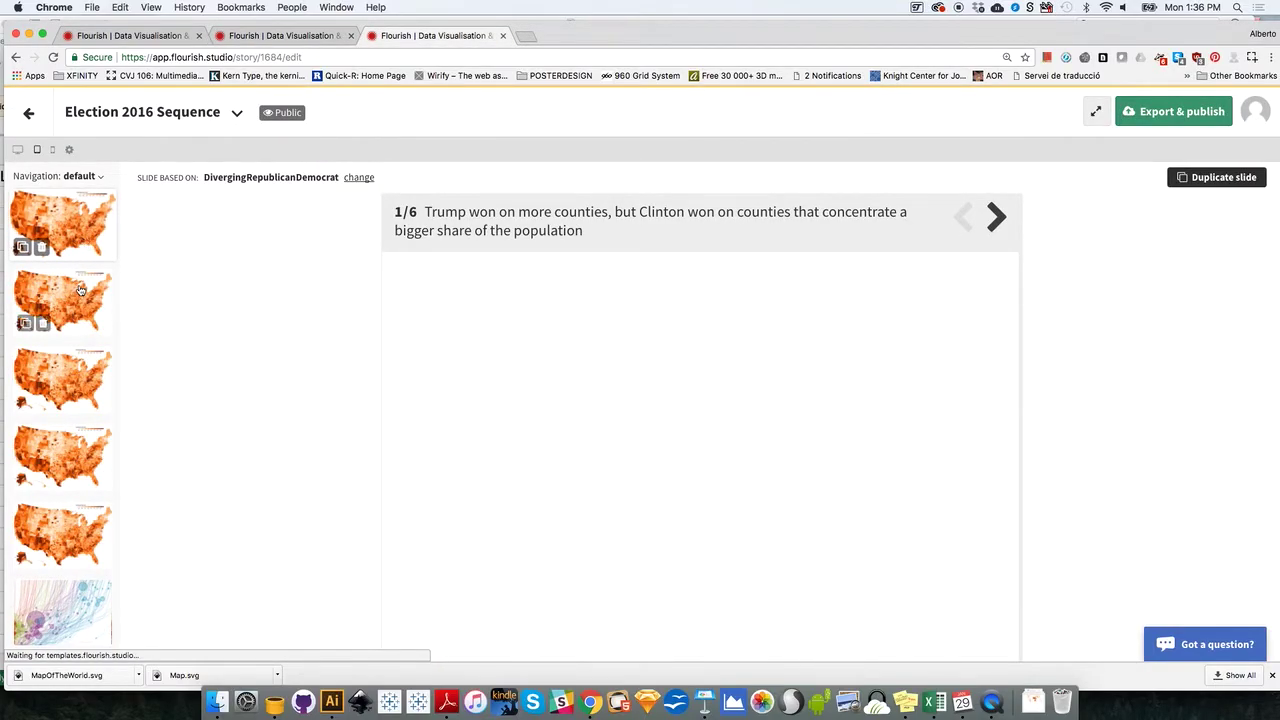
left_click(78, 298)
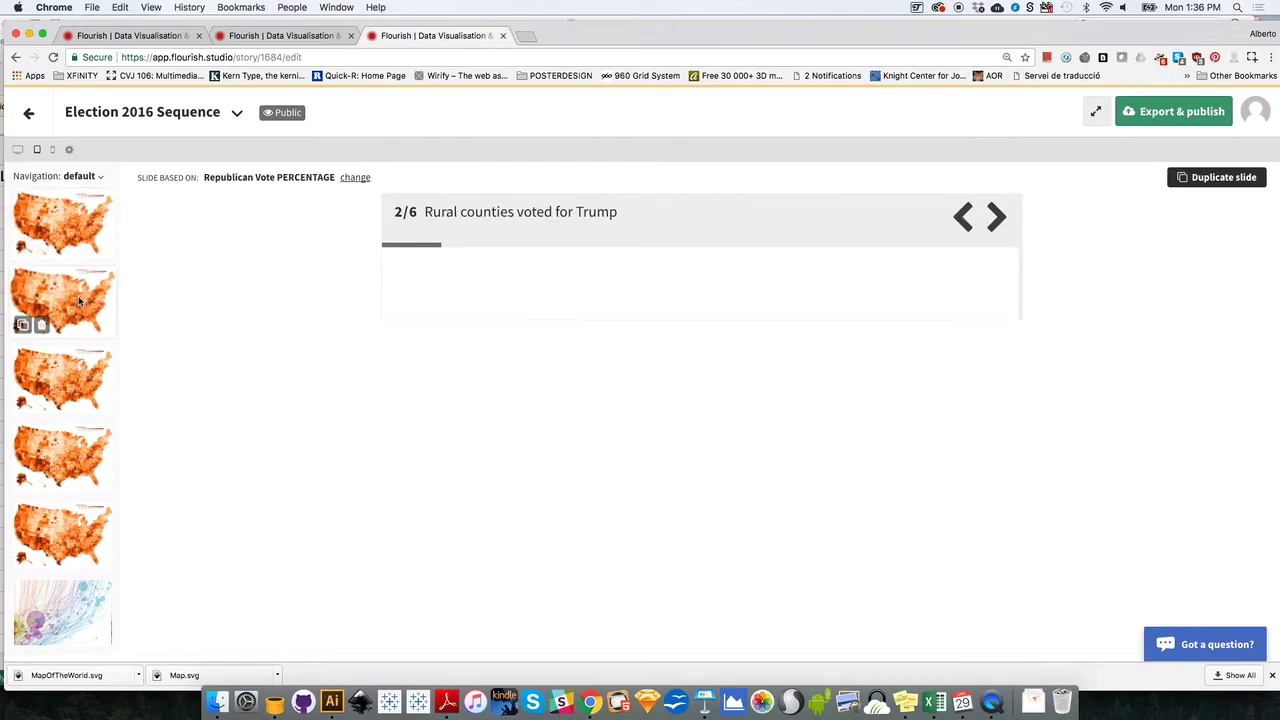
left_click(79, 370)
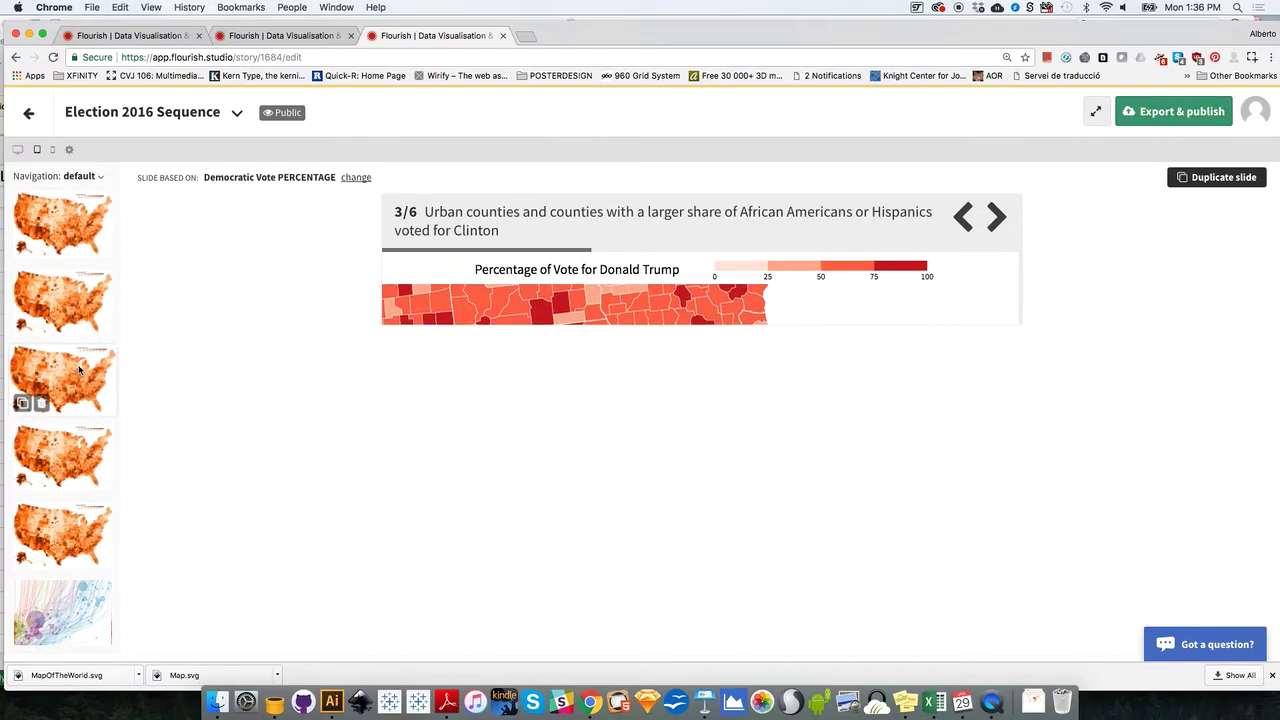
left_click(79, 455)
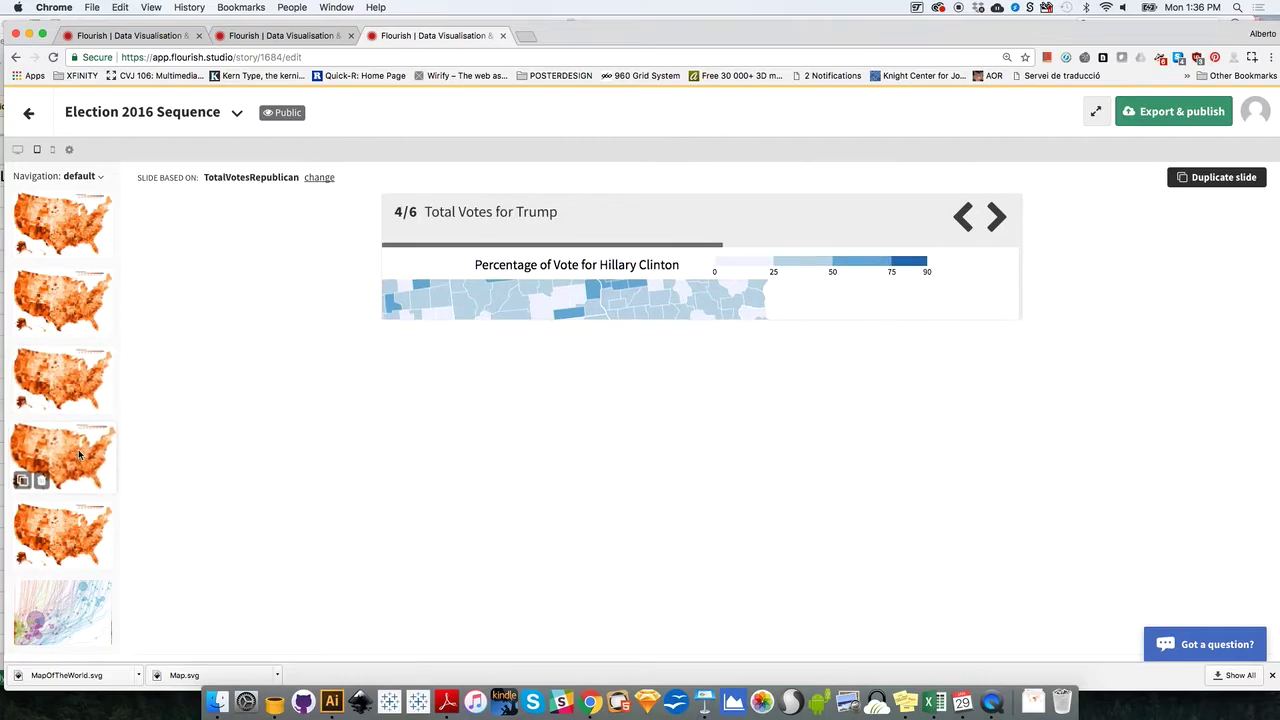
left_click(86, 510)
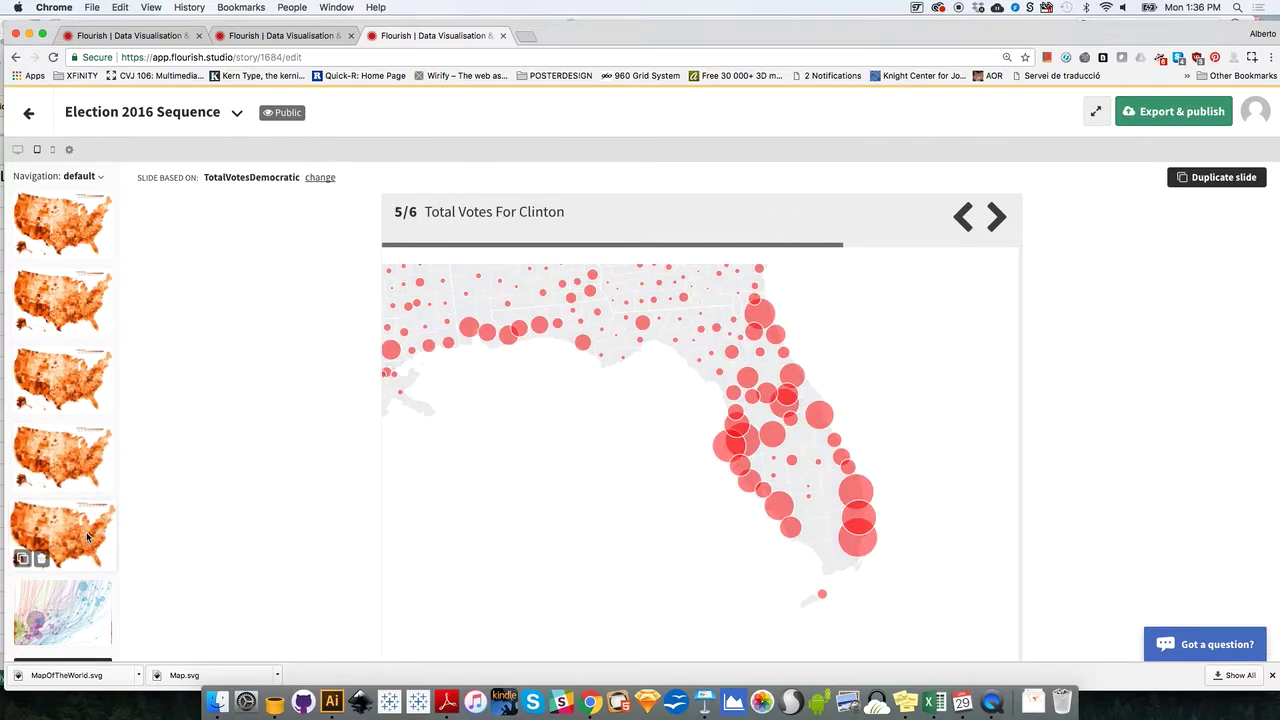
left_click(96, 616)
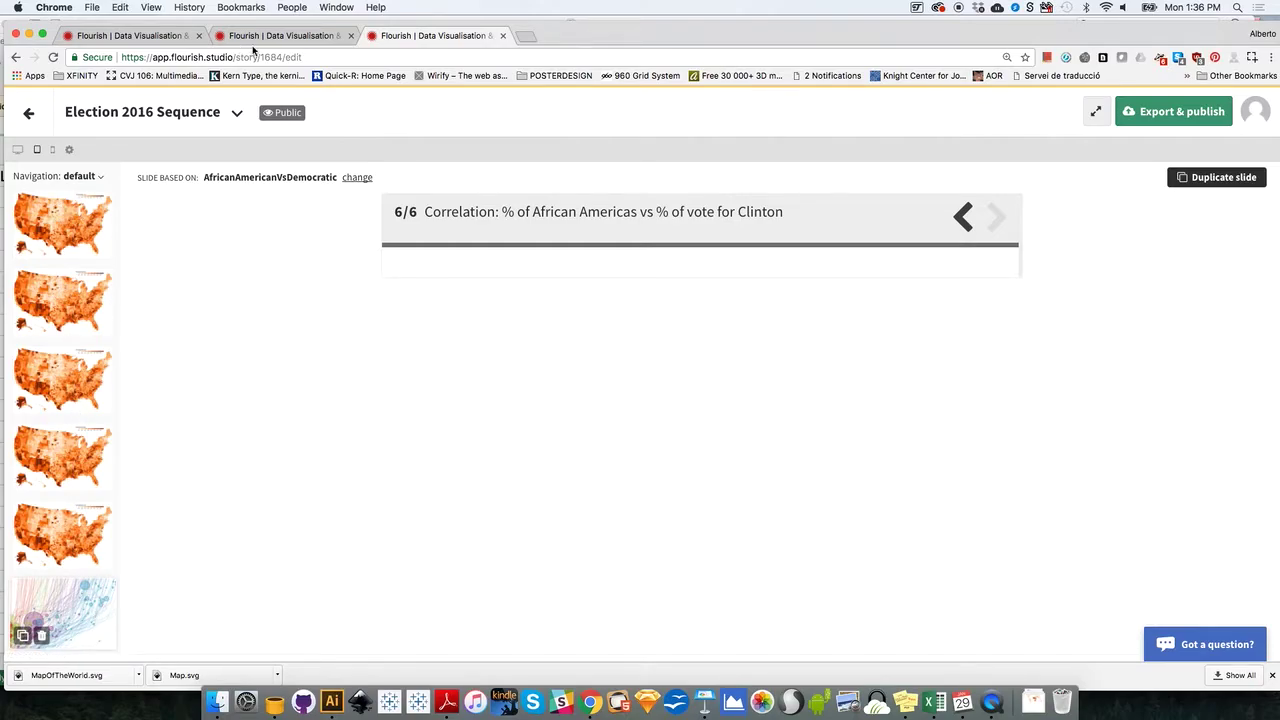
Return to the Flourish projects overview page.
left_click(318, 38)
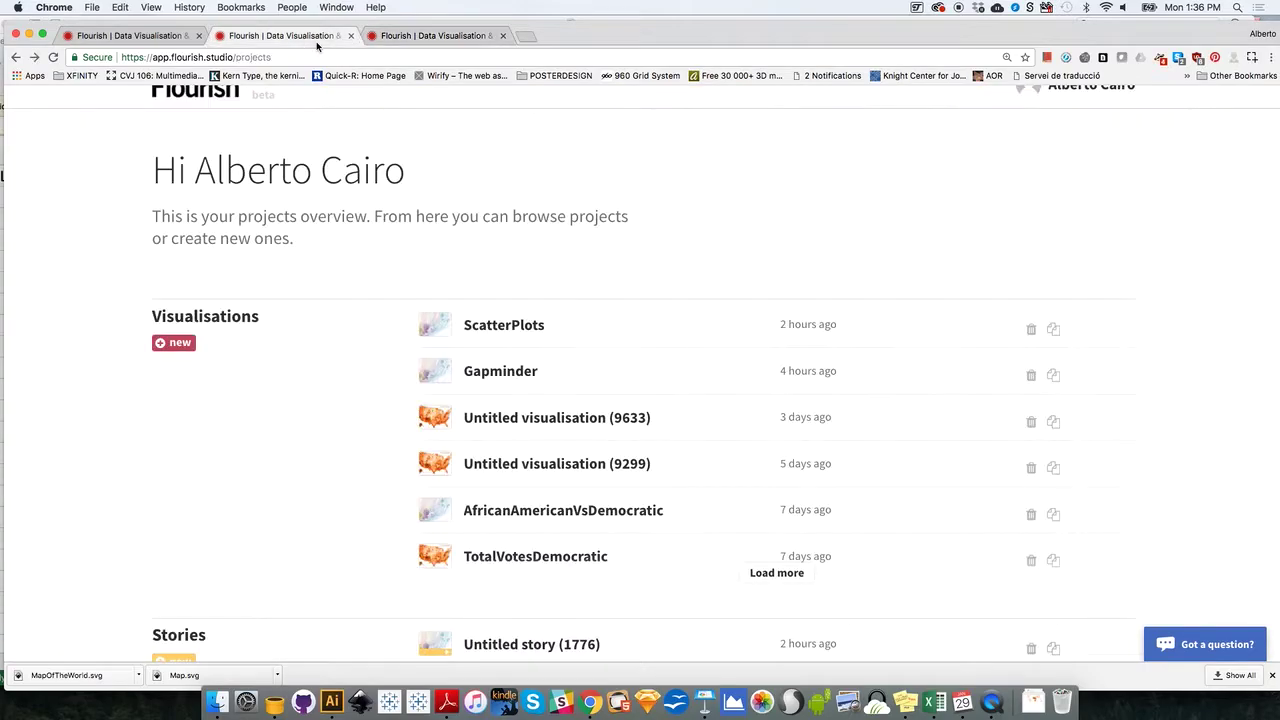
left_click(400, 38)
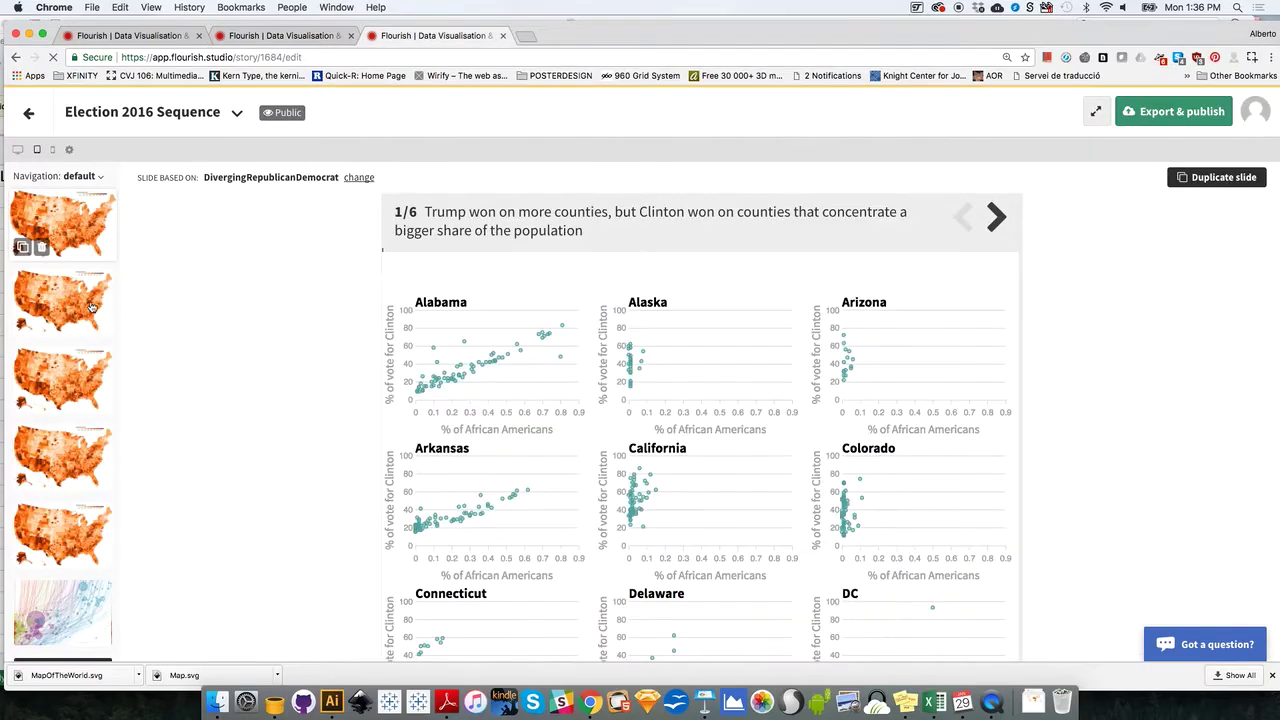
left_click(300, 36)
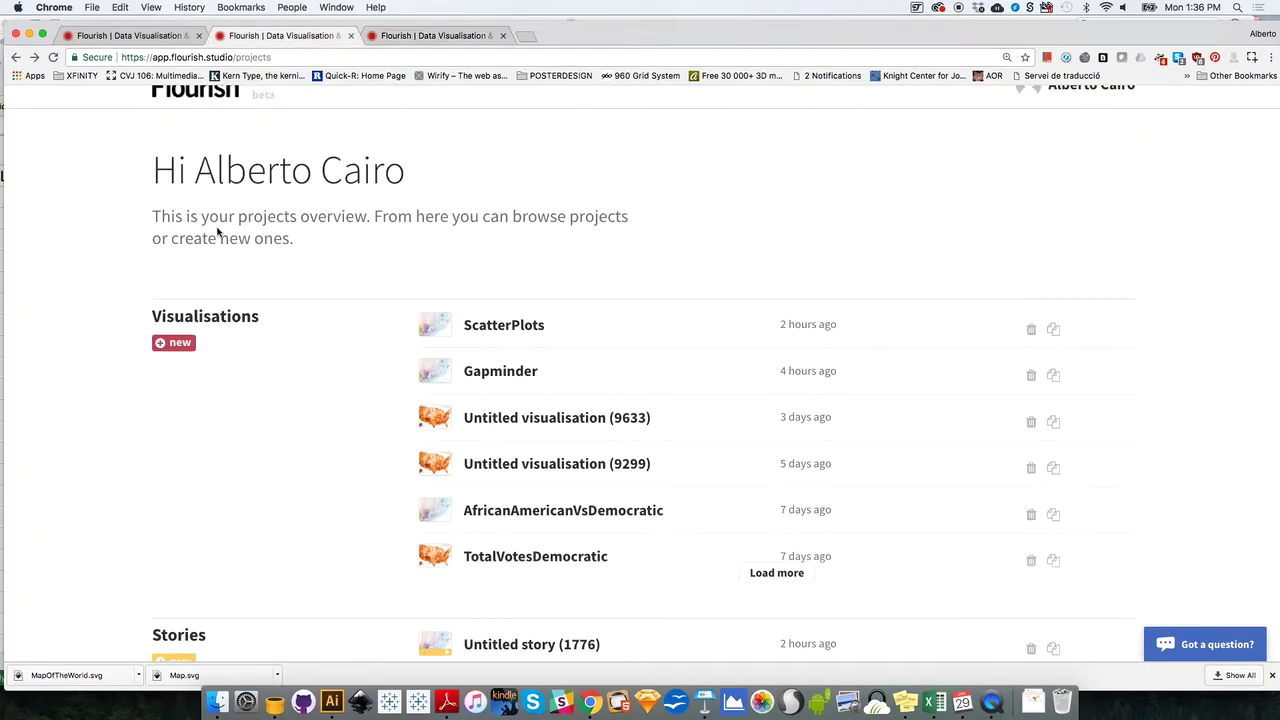
Create a new Map: US counties visualisation and disable its point markers.
left_click(185, 344)
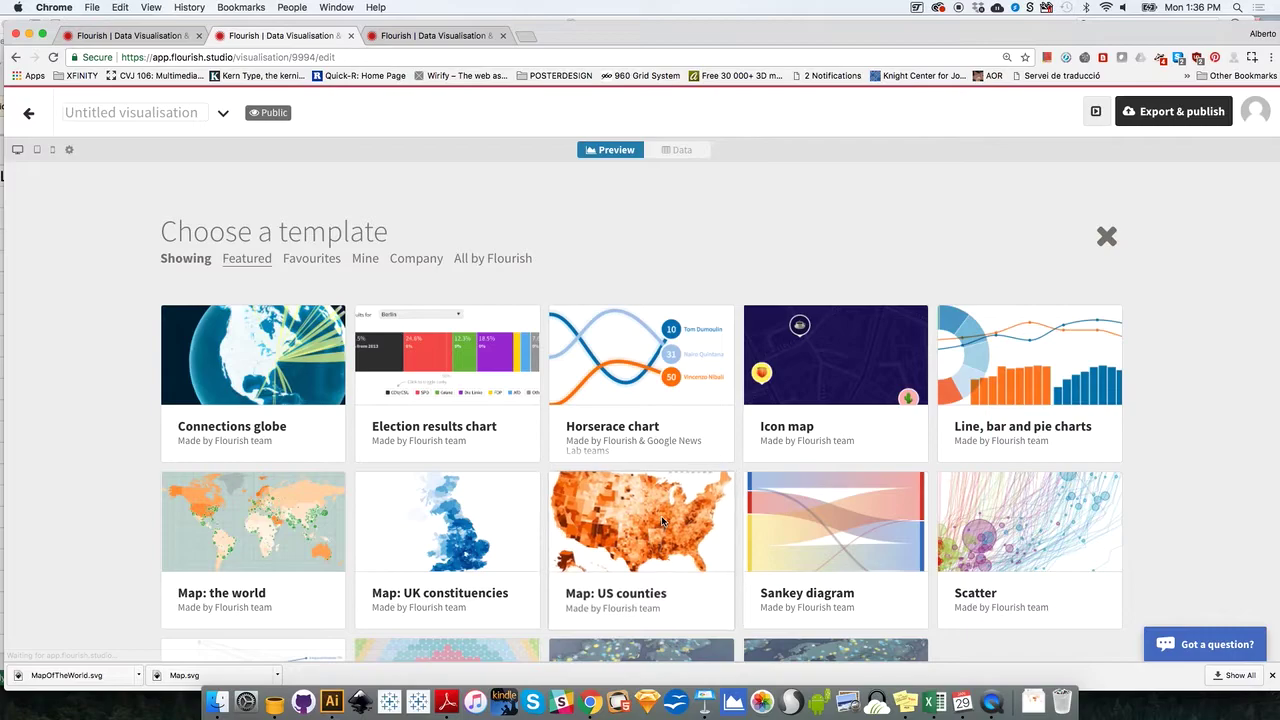
left_click(661, 515)
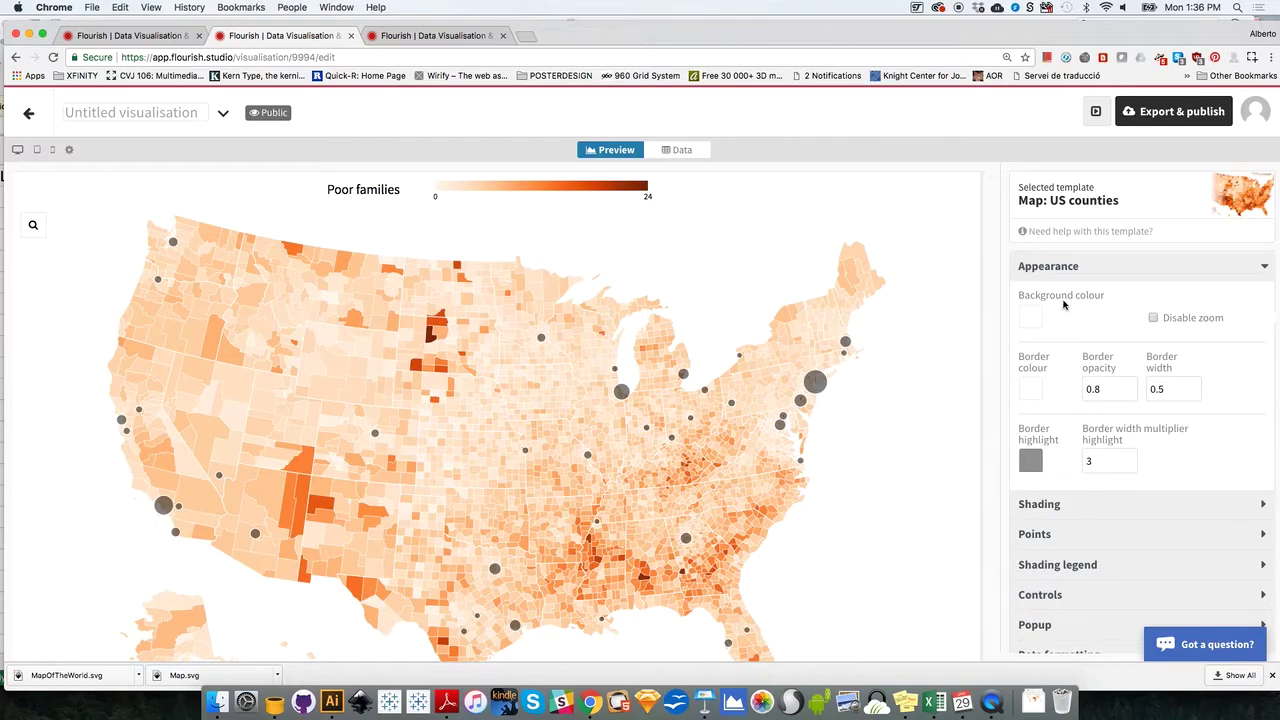
left_click(1078, 271)
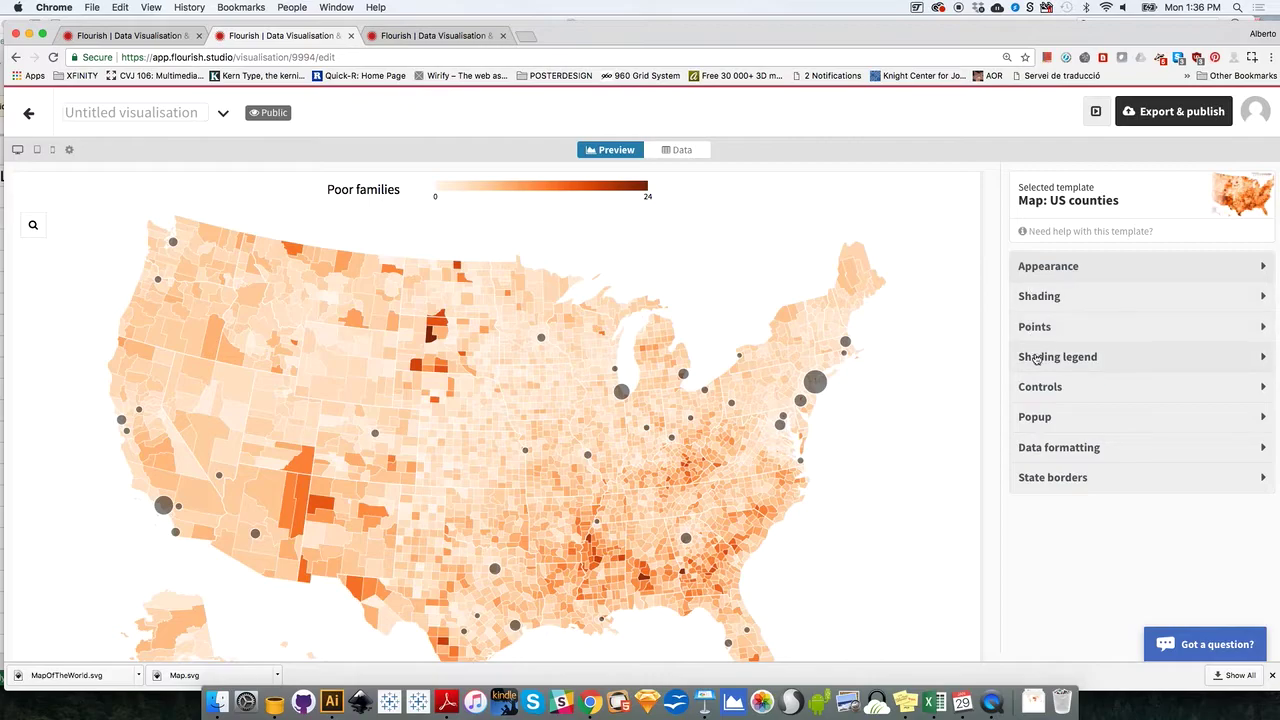
left_click(1043, 330)
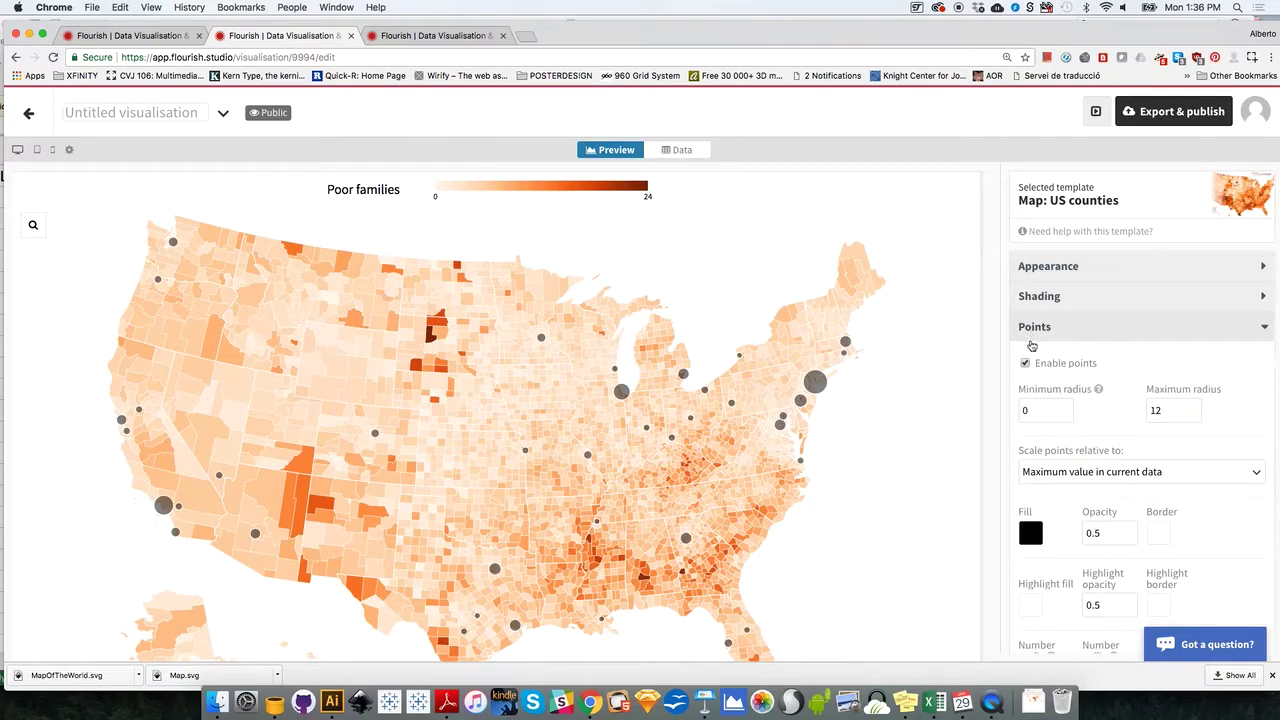
left_click(1025, 363)
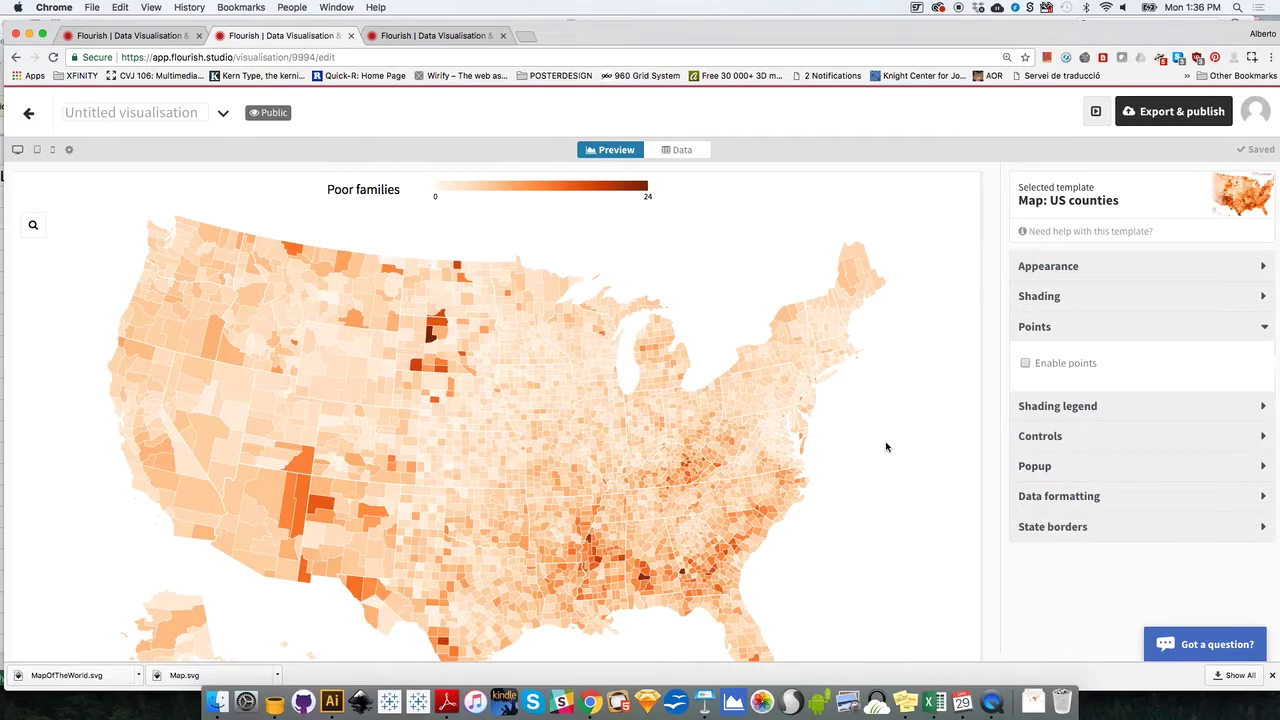
Import the CountyDataMOD2 spreadsheet into the map's shading data table.
left_click(686, 152)
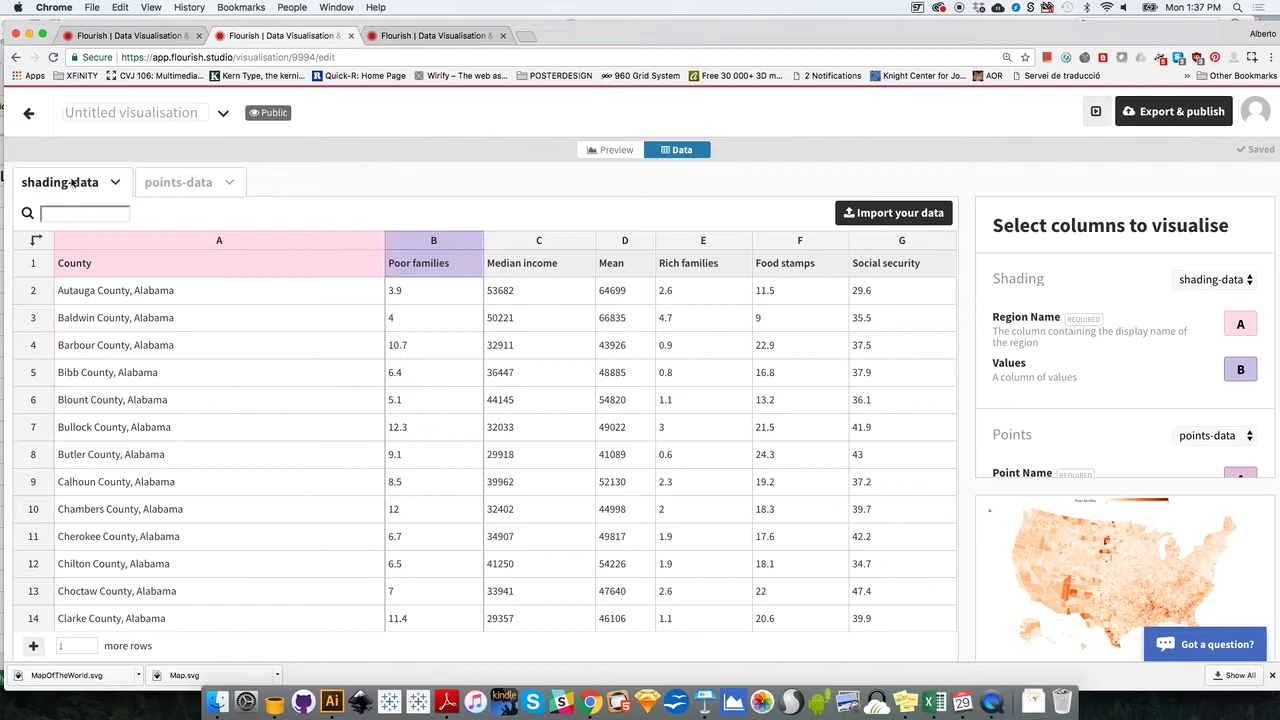
left_click(874, 218)
left_click(602, 152)
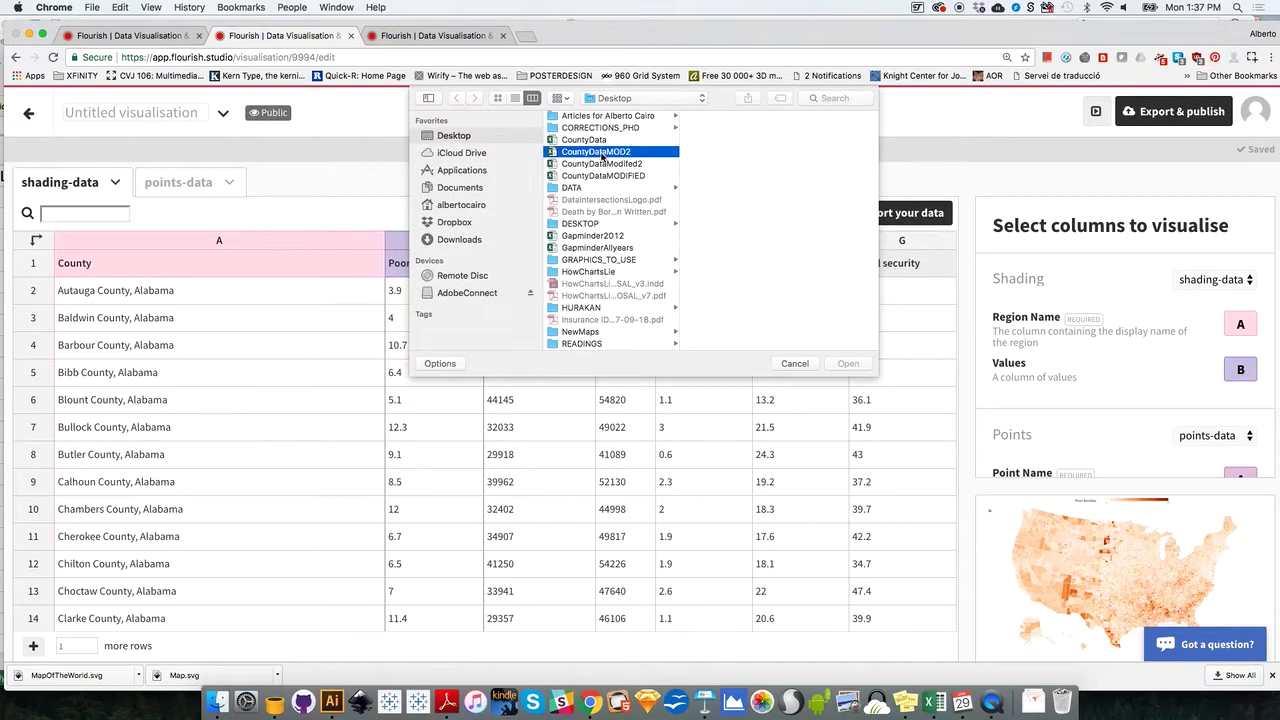
left_click(839, 363)
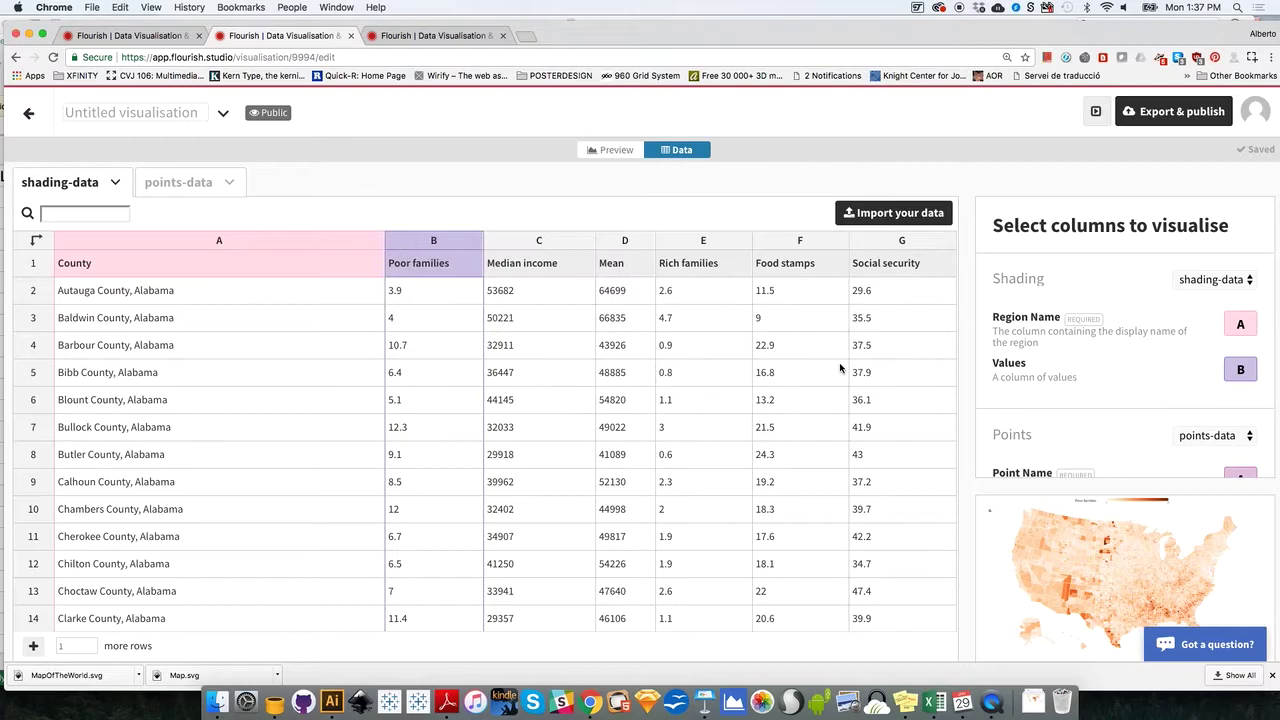
left_click(585, 411)
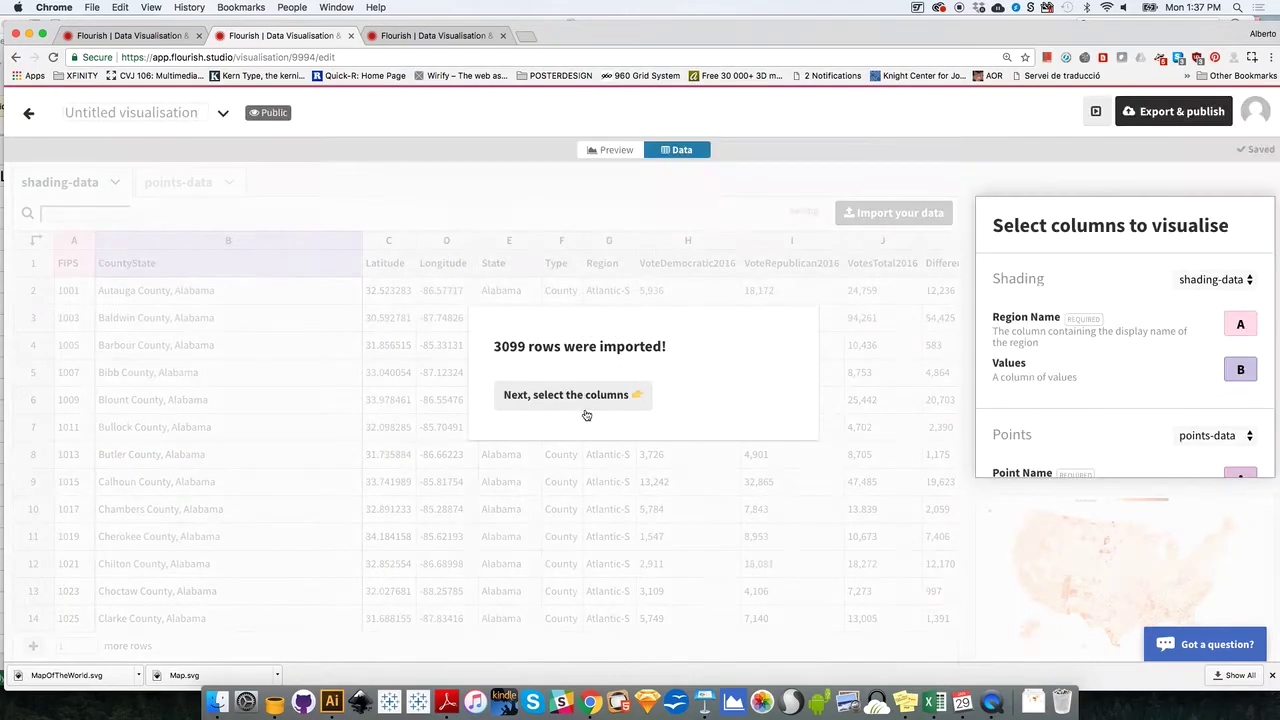
left_click(571, 394)
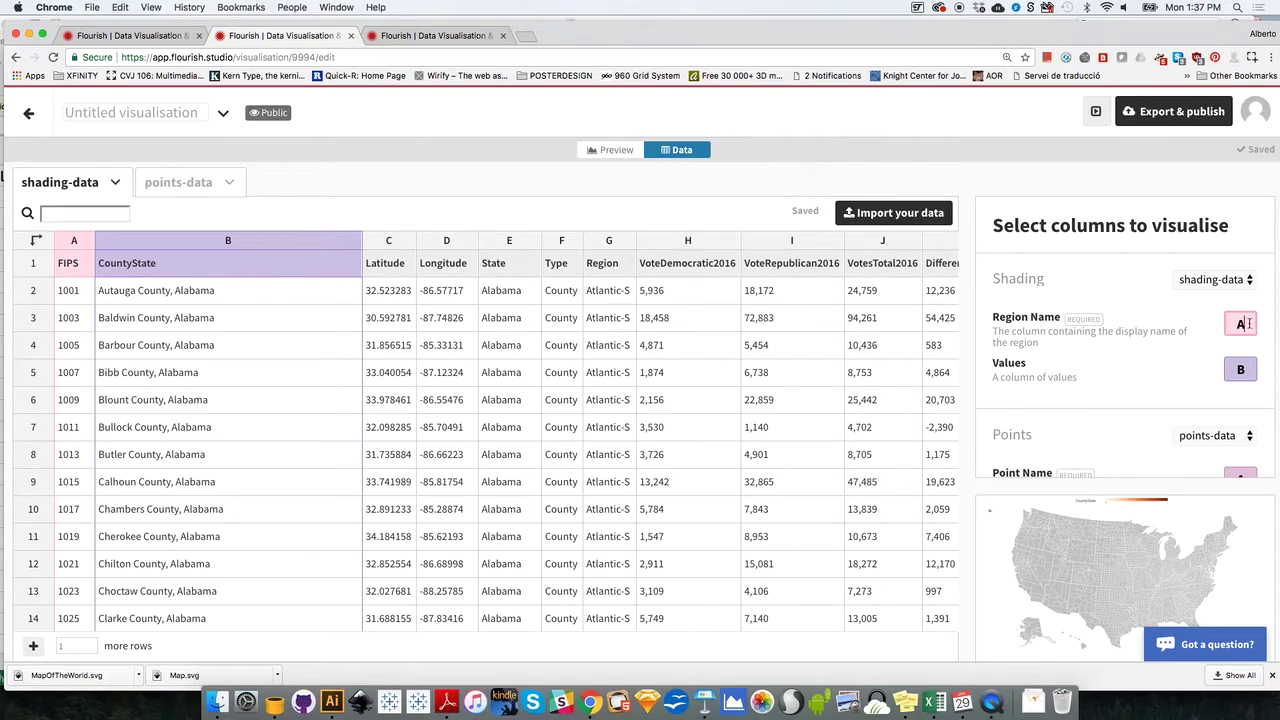
Set Region Name to column B and Values to column P.
key("BackSpace")
type("B")
left_click(1228, 370)
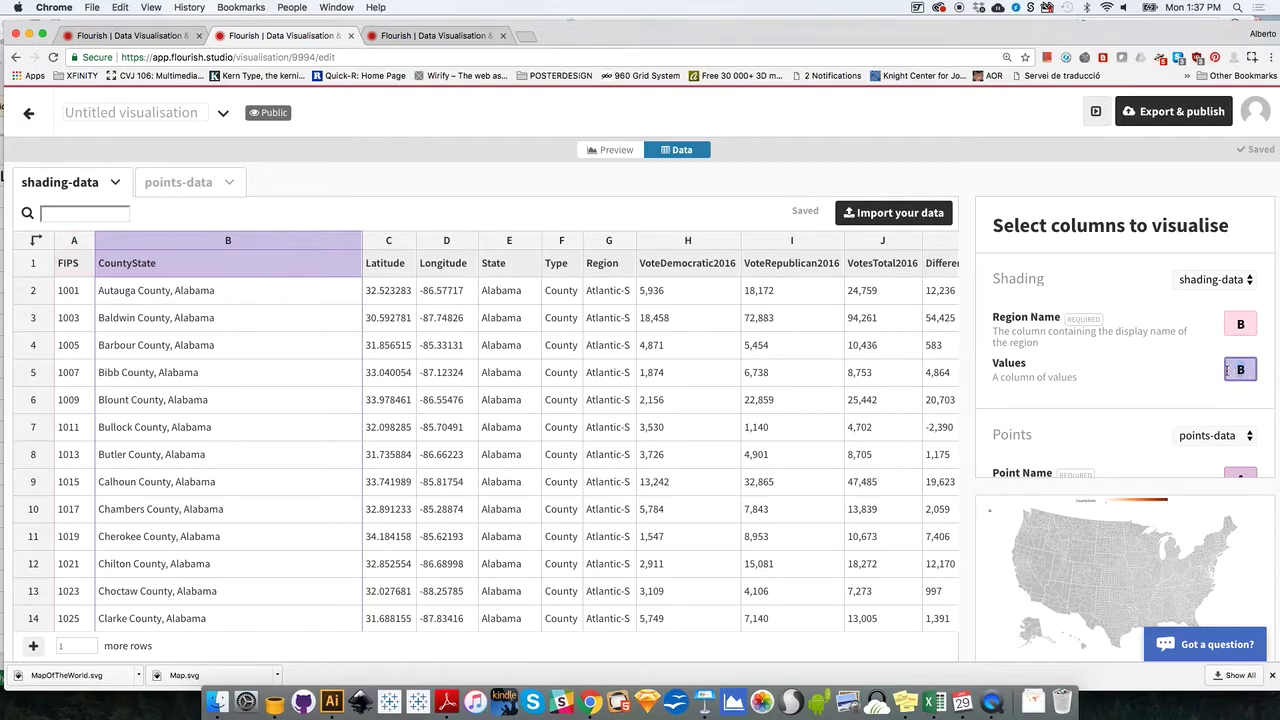
type("P")
Check the DemOrRepPERCENTAGE column in the data sheet, then return to the map preview.
left_click_drag(977, 37, 970, 32)
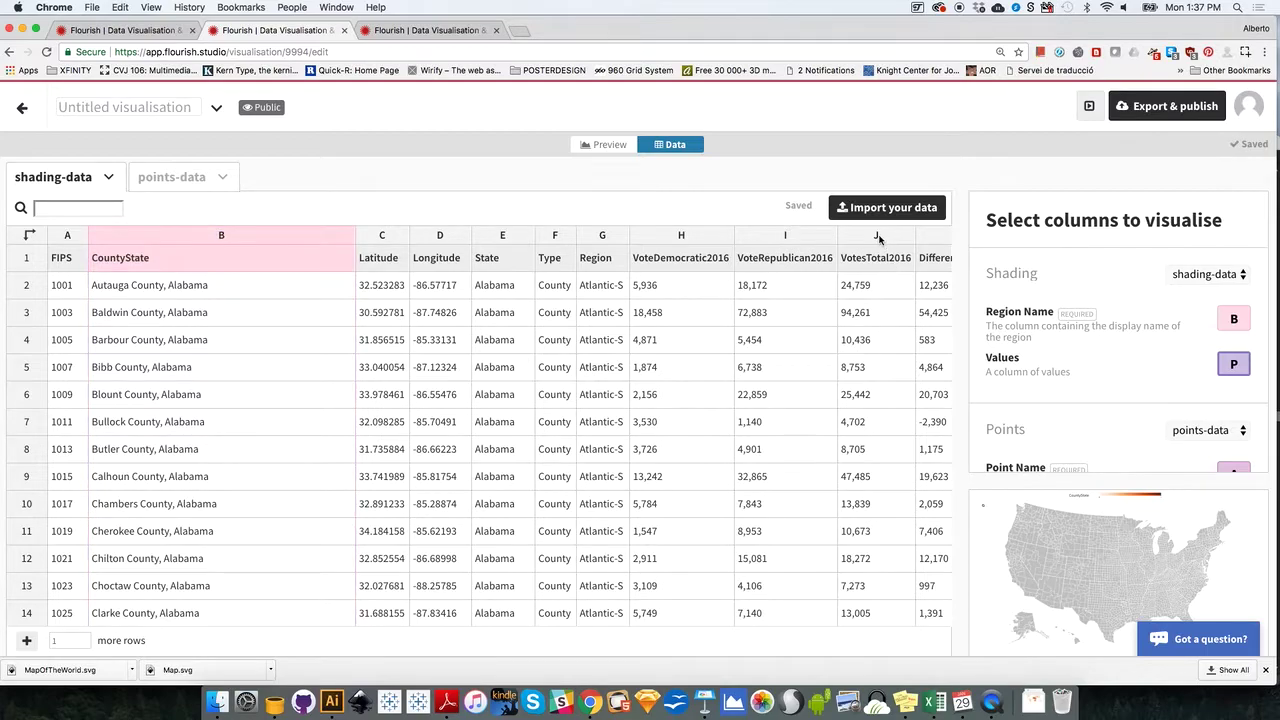
left_click(878, 238)
left_click(878, 236)
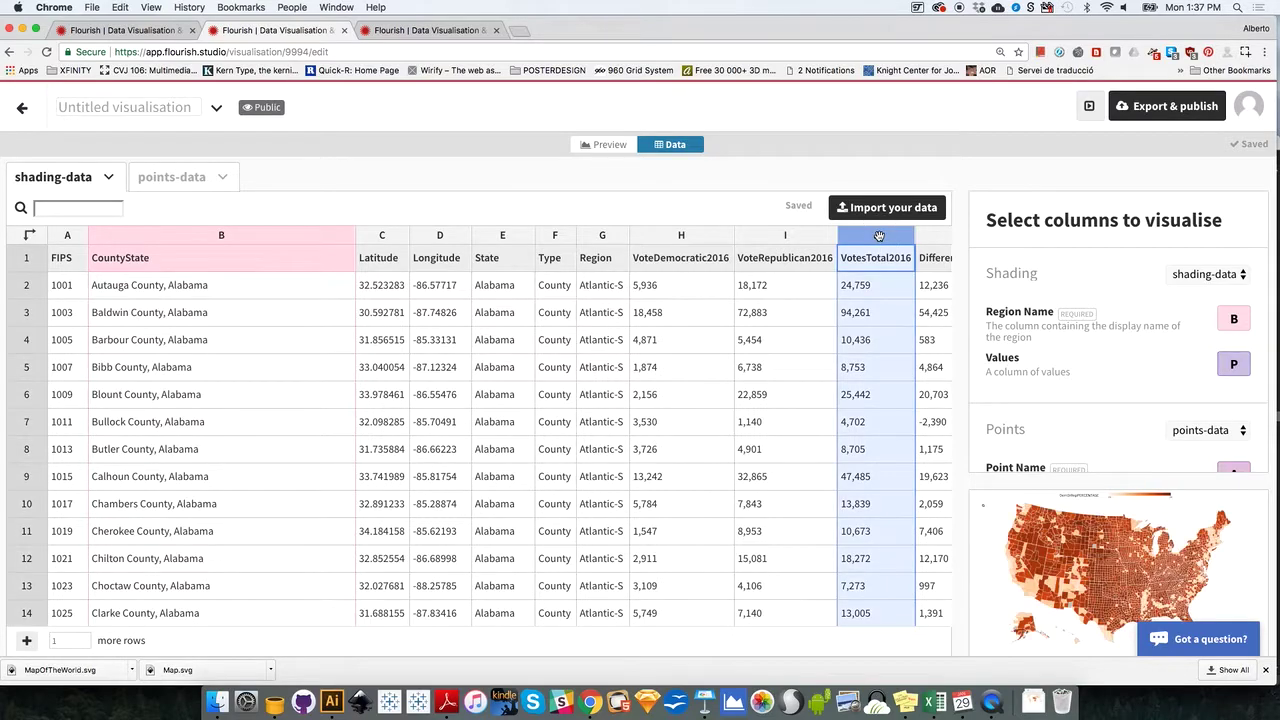
scroll(878, 400, "right", 4)
key("Right")
key("Right")
key("Right")
key("Right")
key("Right")
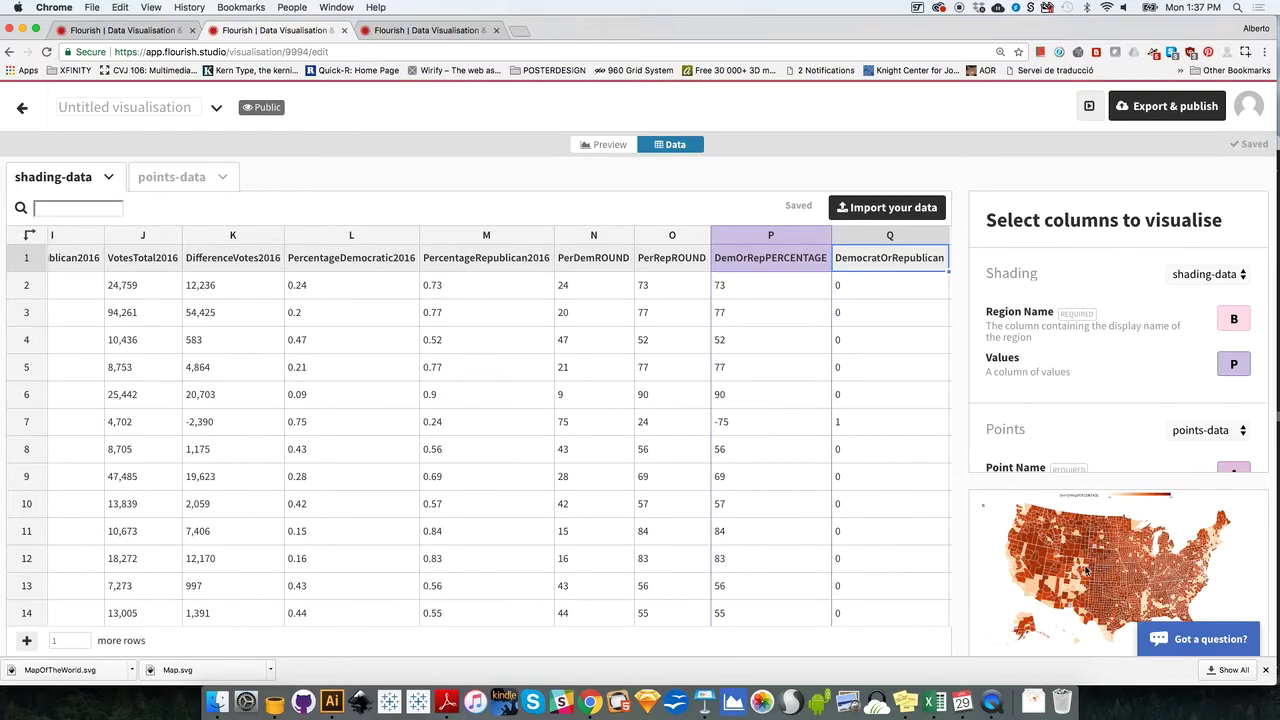
left_click(610, 144)
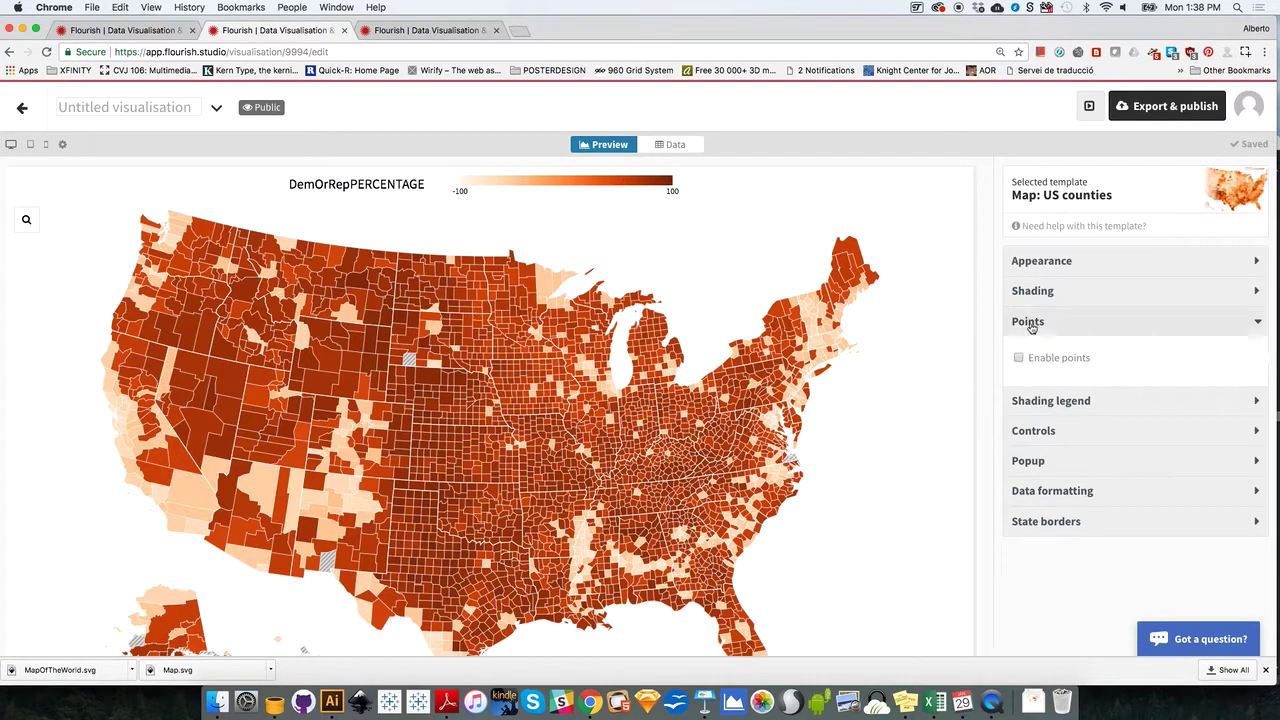
Shade the map with a diverging RdBu scale, colours reversed so Republican counties are red.
left_click(1042, 291)
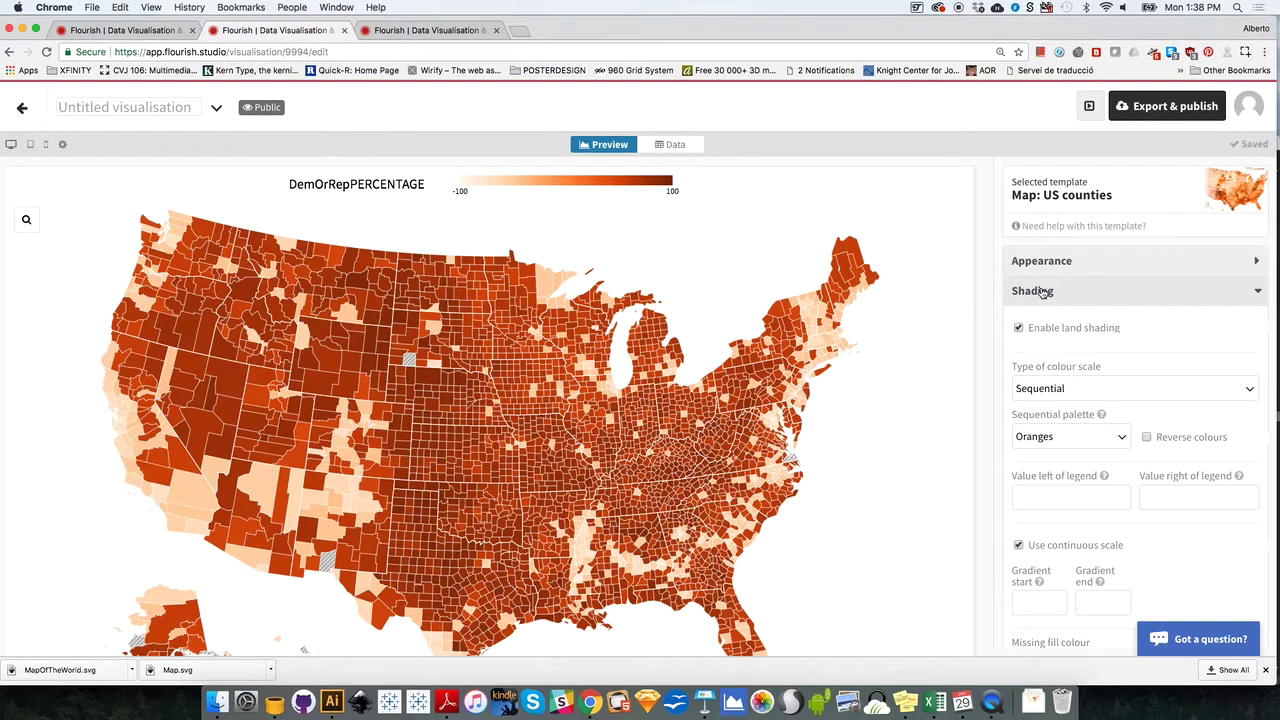
left_click(1055, 387)
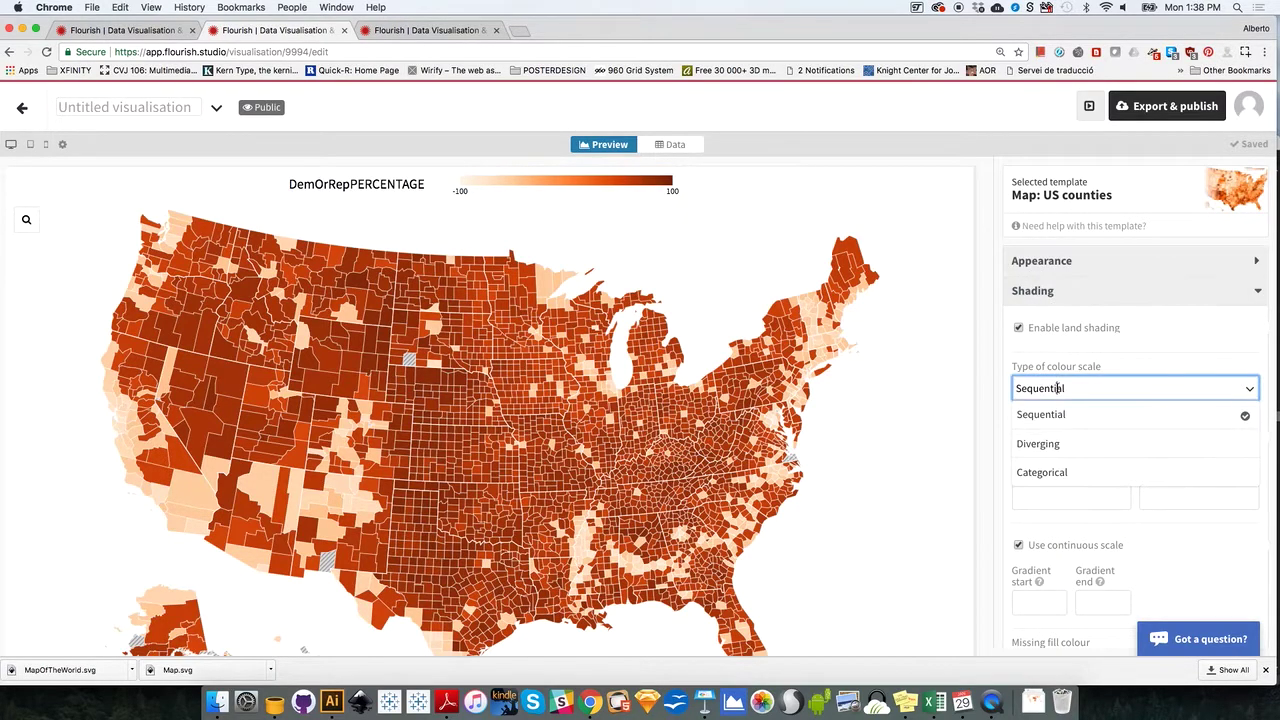
left_click(1045, 442)
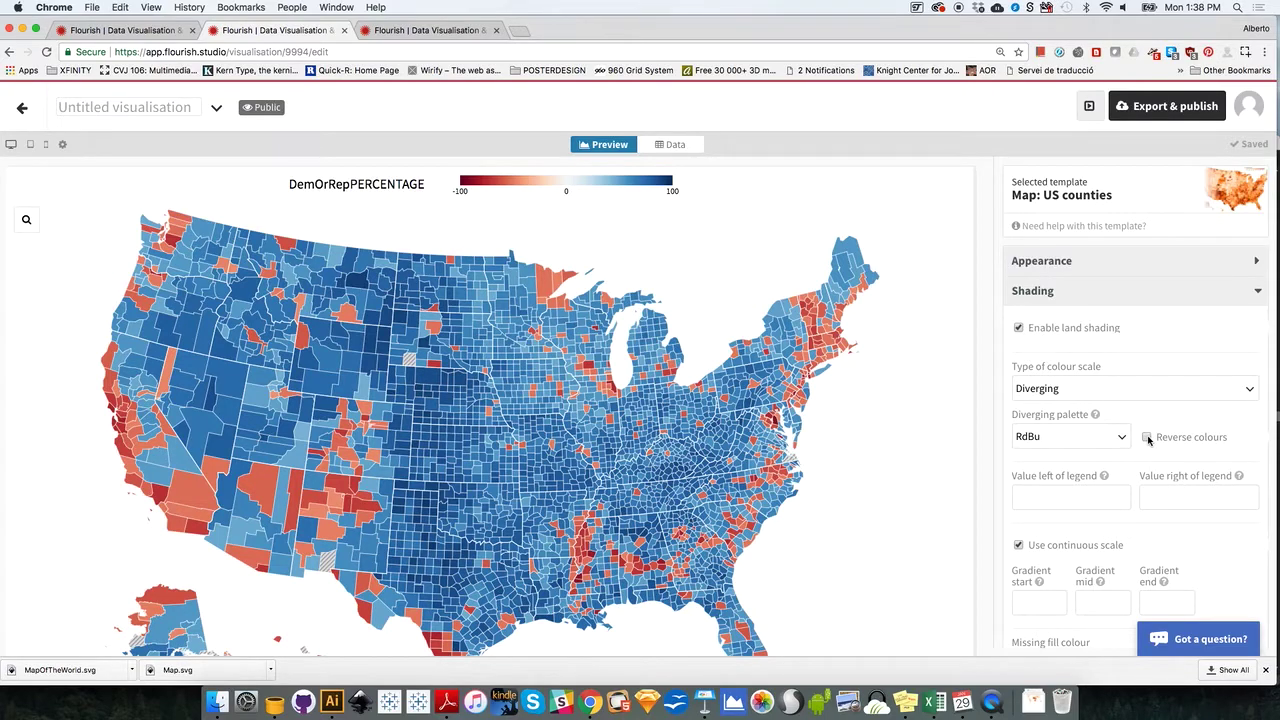
left_click(1147, 438)
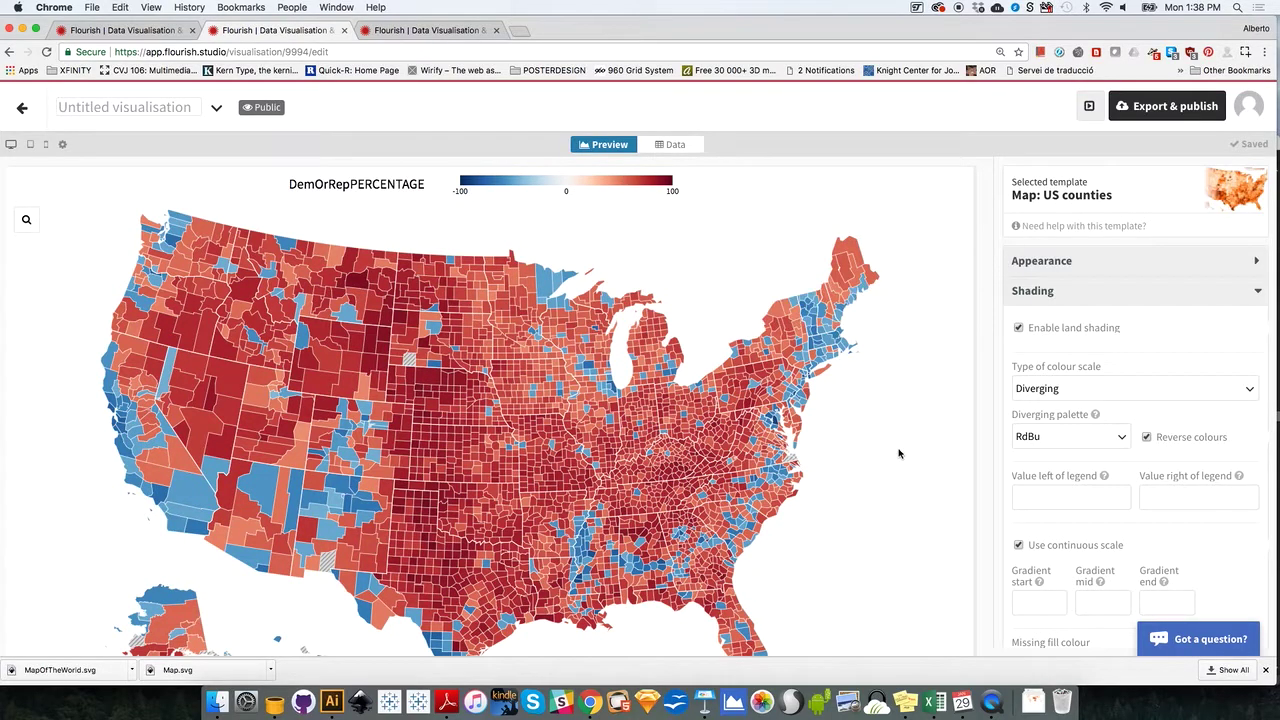
scroll(905, 472, "down", 1)
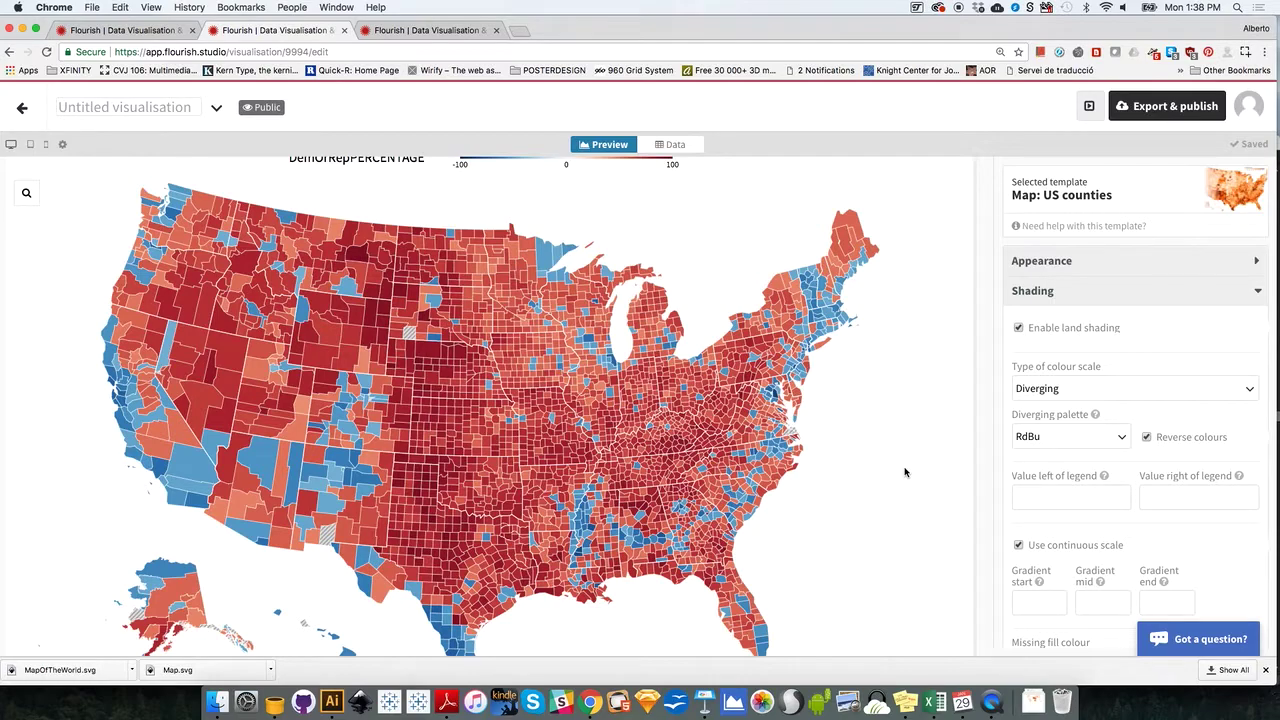
scroll(905, 472, "down", 2)
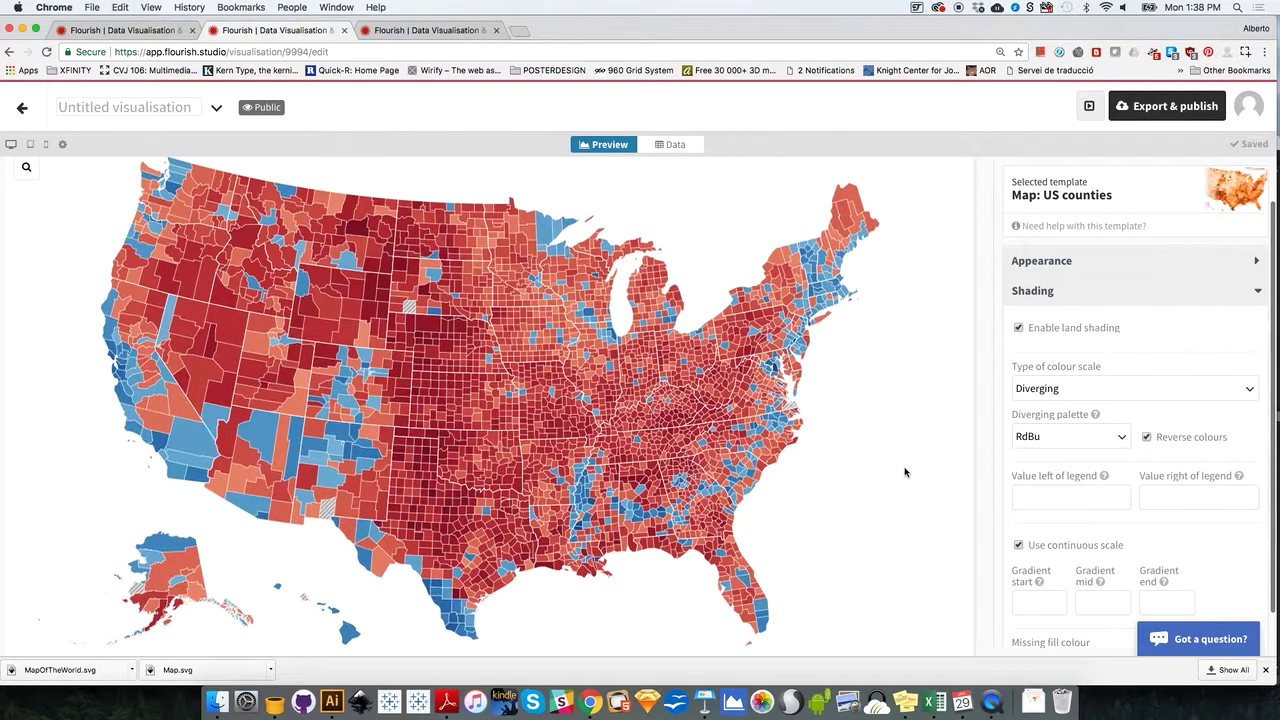
scroll(905, 472, "up", 3)
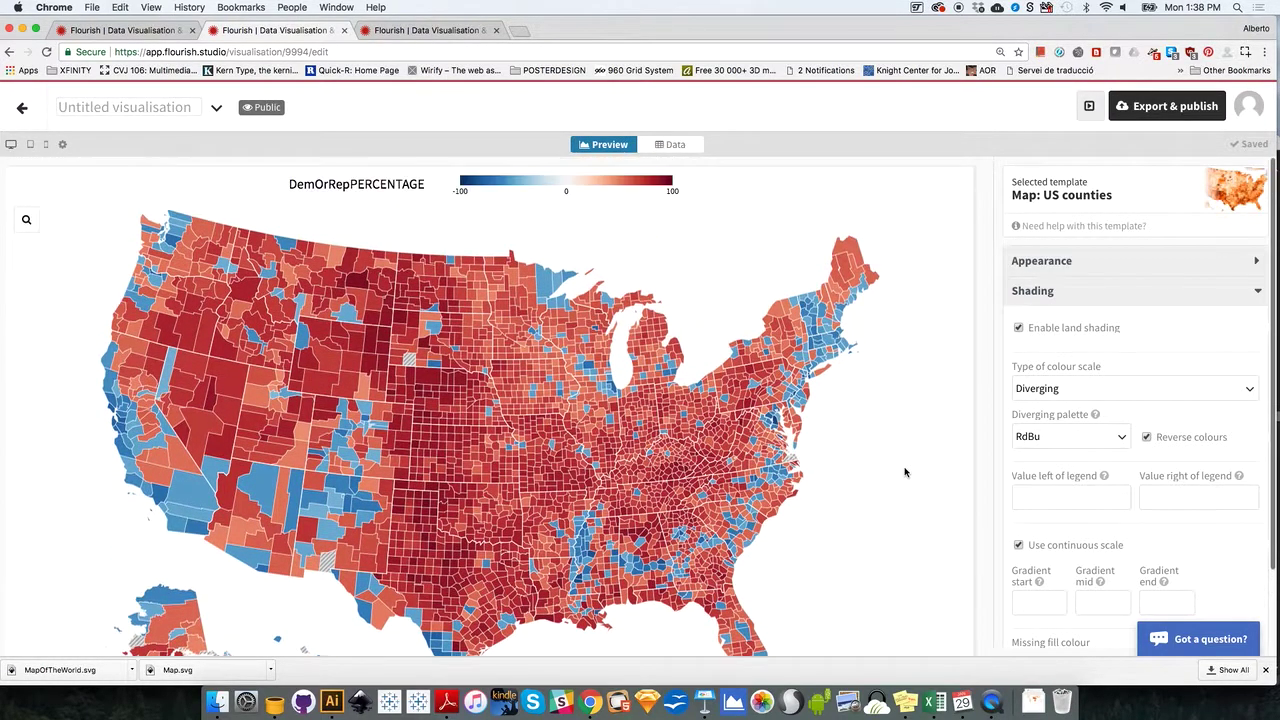
Switch the shading to stepped colours with 6 buckets.
left_click(452, 31)
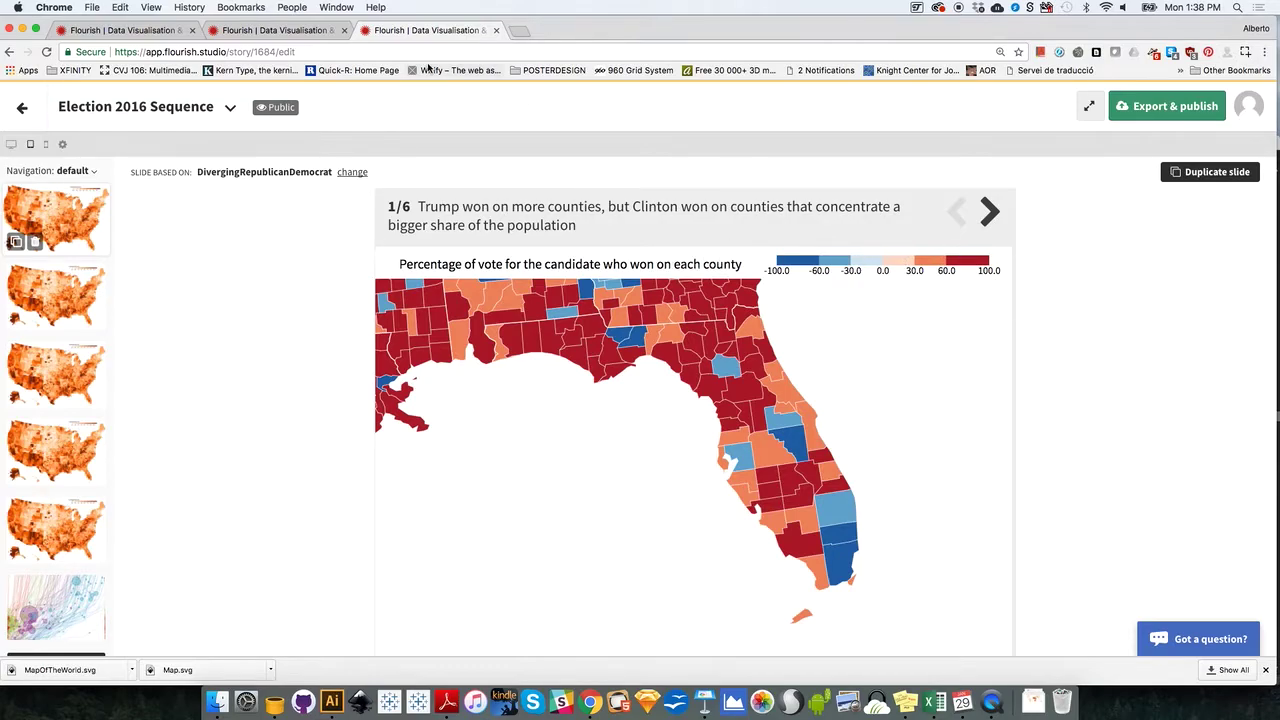
left_click(285, 30)
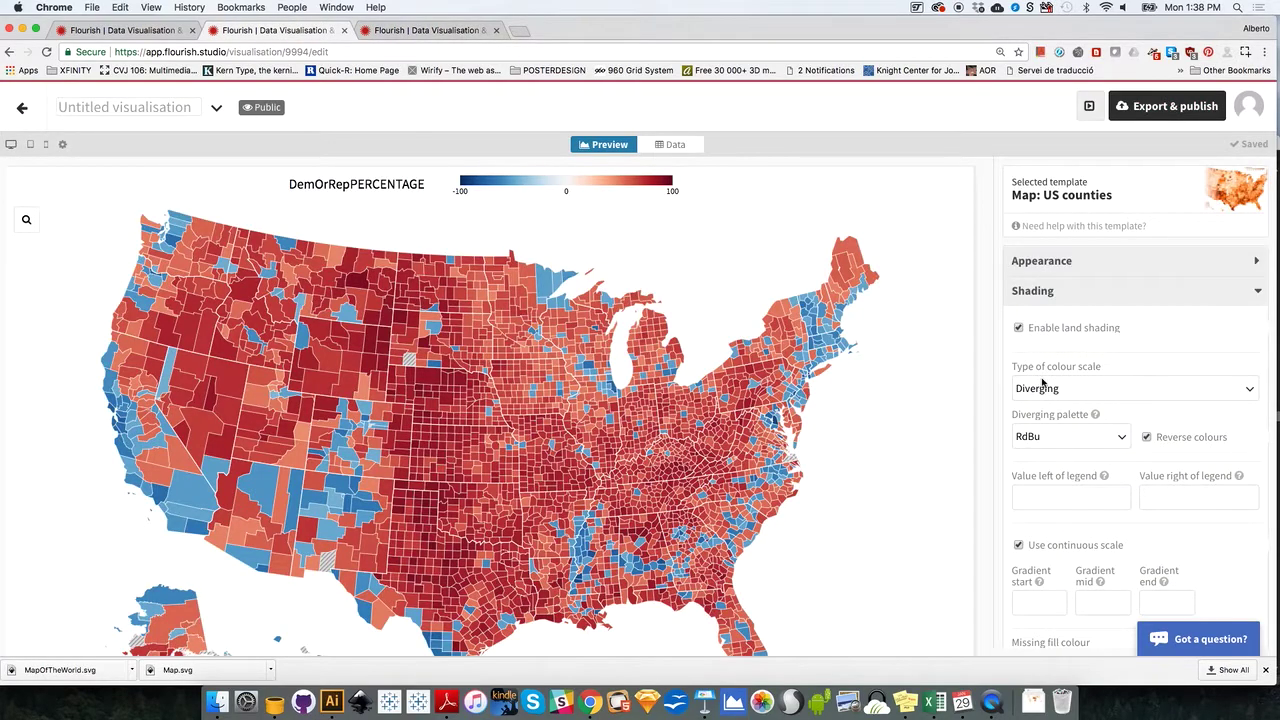
left_click(1186, 546)
scroll(1051, 262, "down", 1)
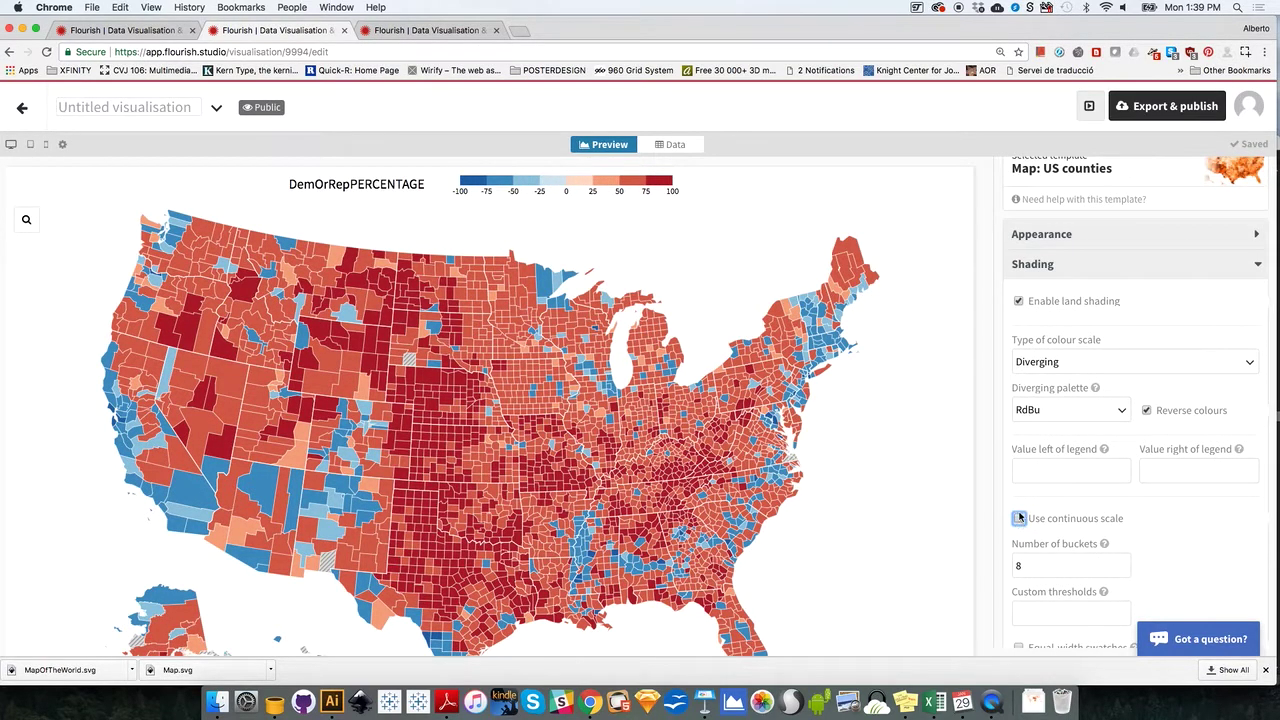
left_click(1032, 566)
double_click(1018, 567)
left_click(711, 290)
left_click(1075, 566)
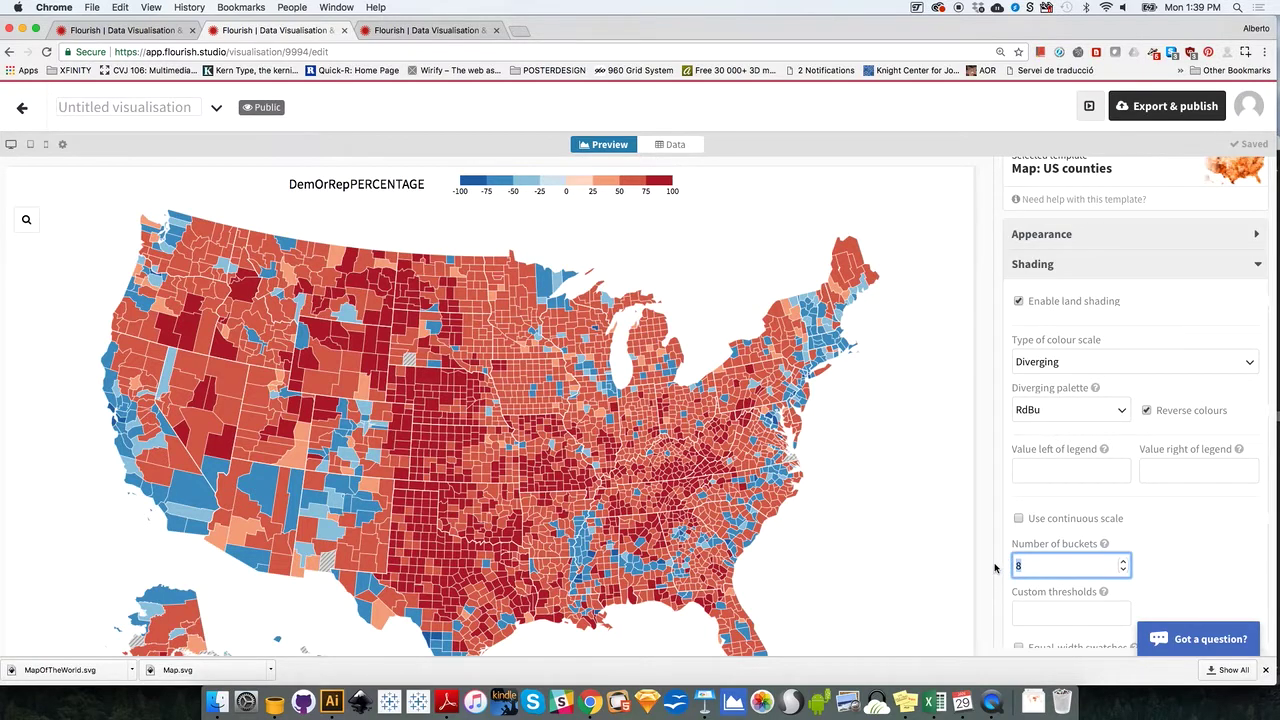
type("6")
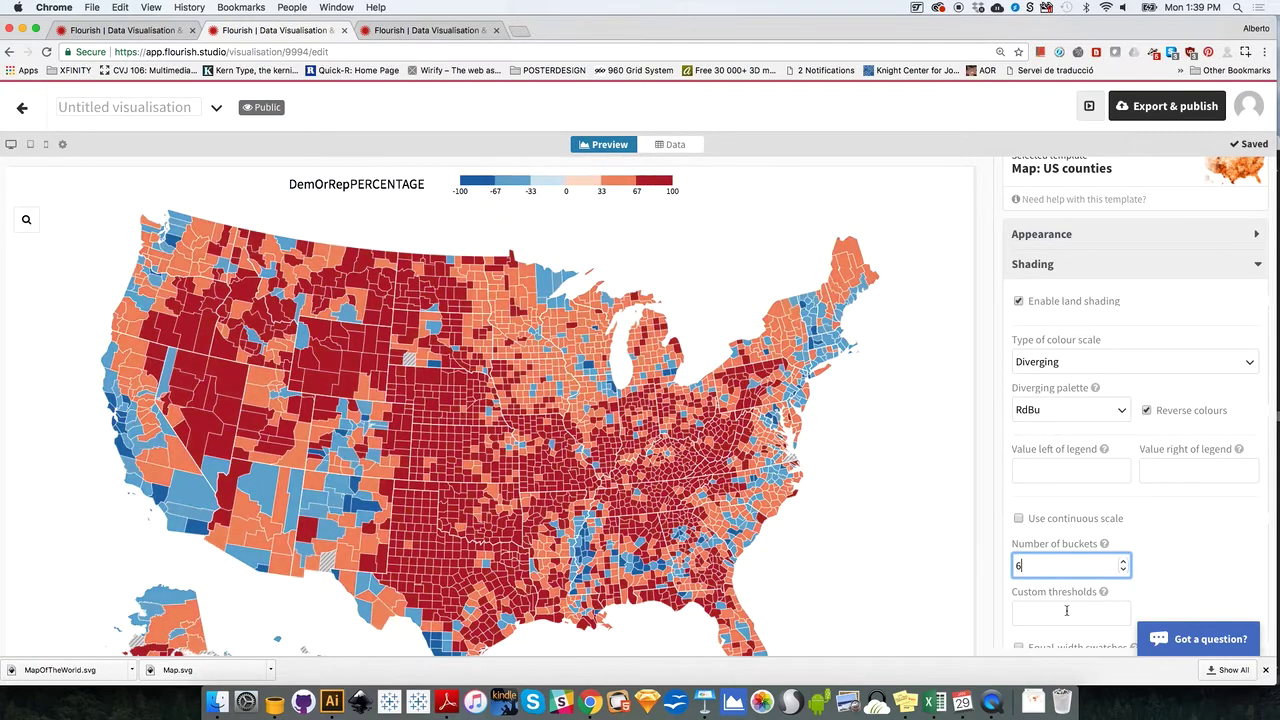
Enter custom thresholds -100, -60, -30, 0, 30, 60, 100.
left_click(1067, 614)
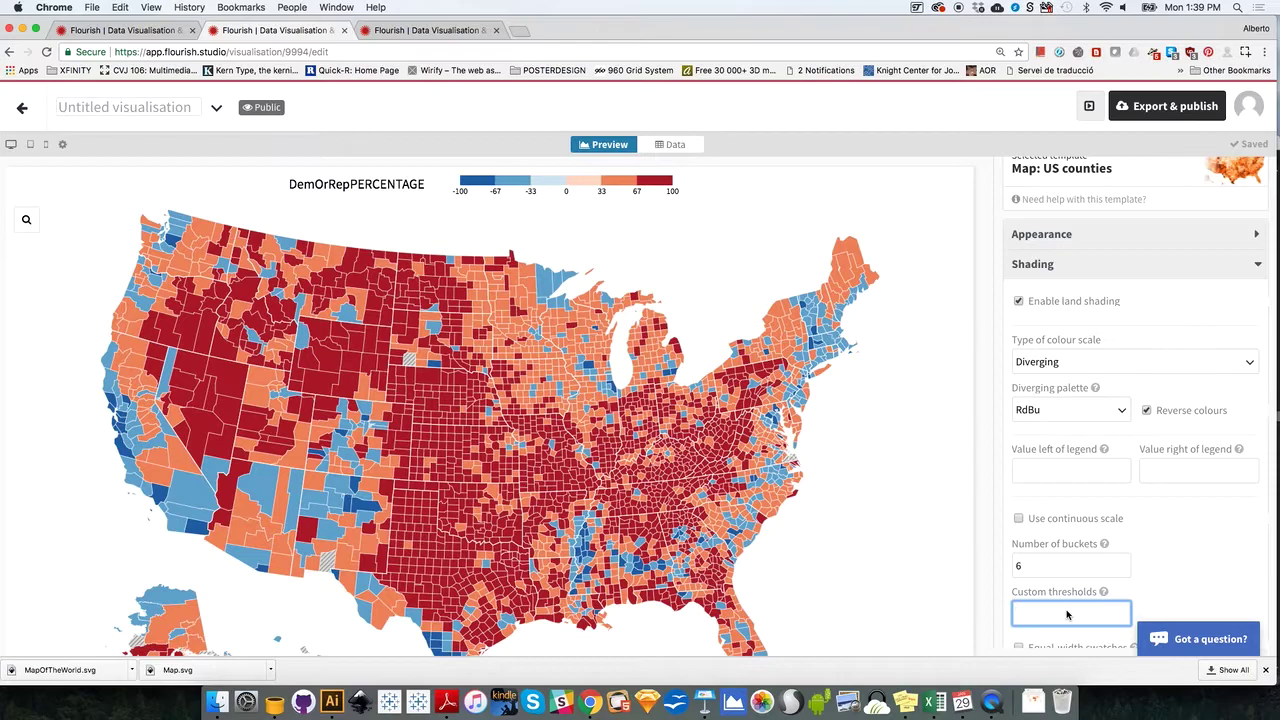
type("-100, -60, -30, 0, 30,")
type("60, 100")
left_click(1051, 572)
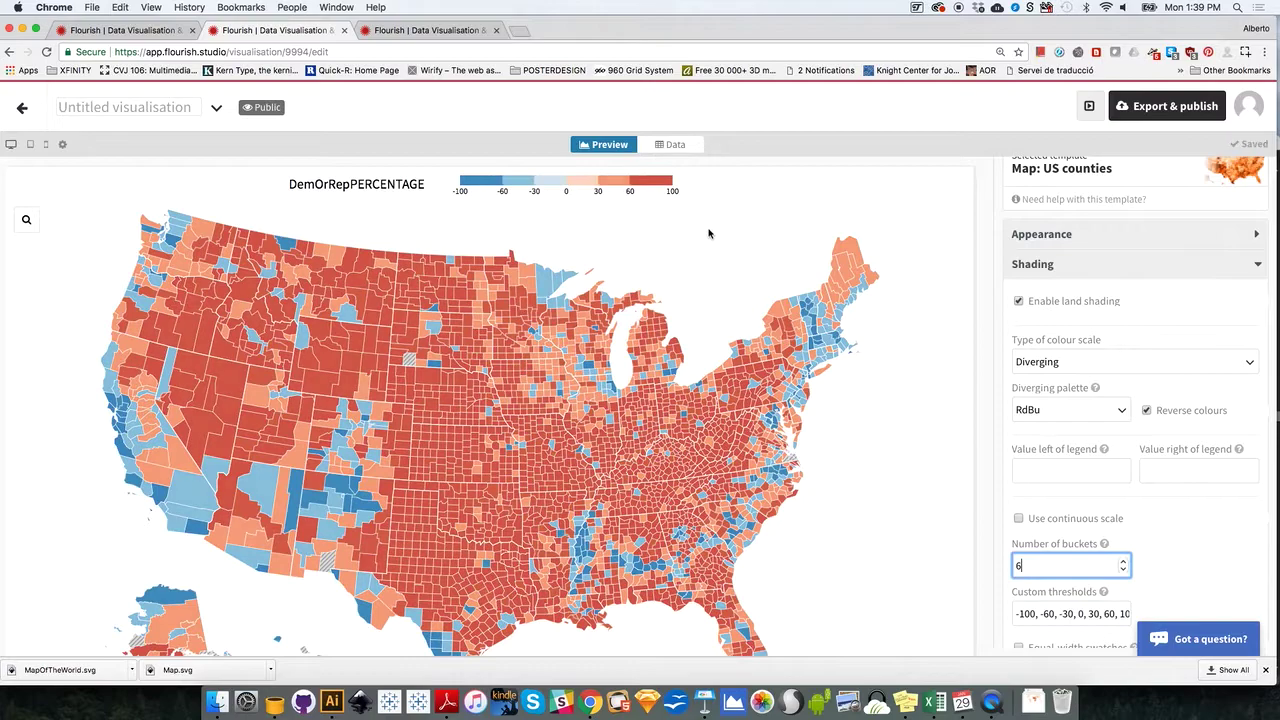
left_click(696, 231)
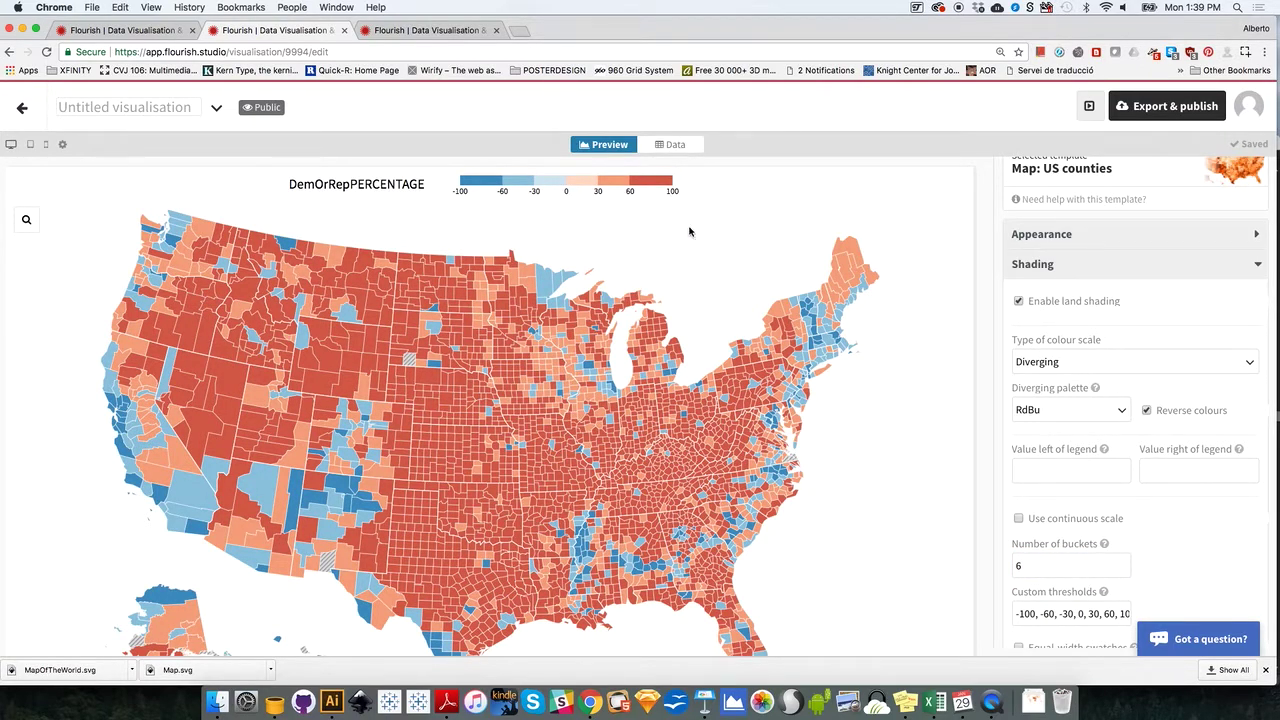
scroll(689, 232, "down", 2)
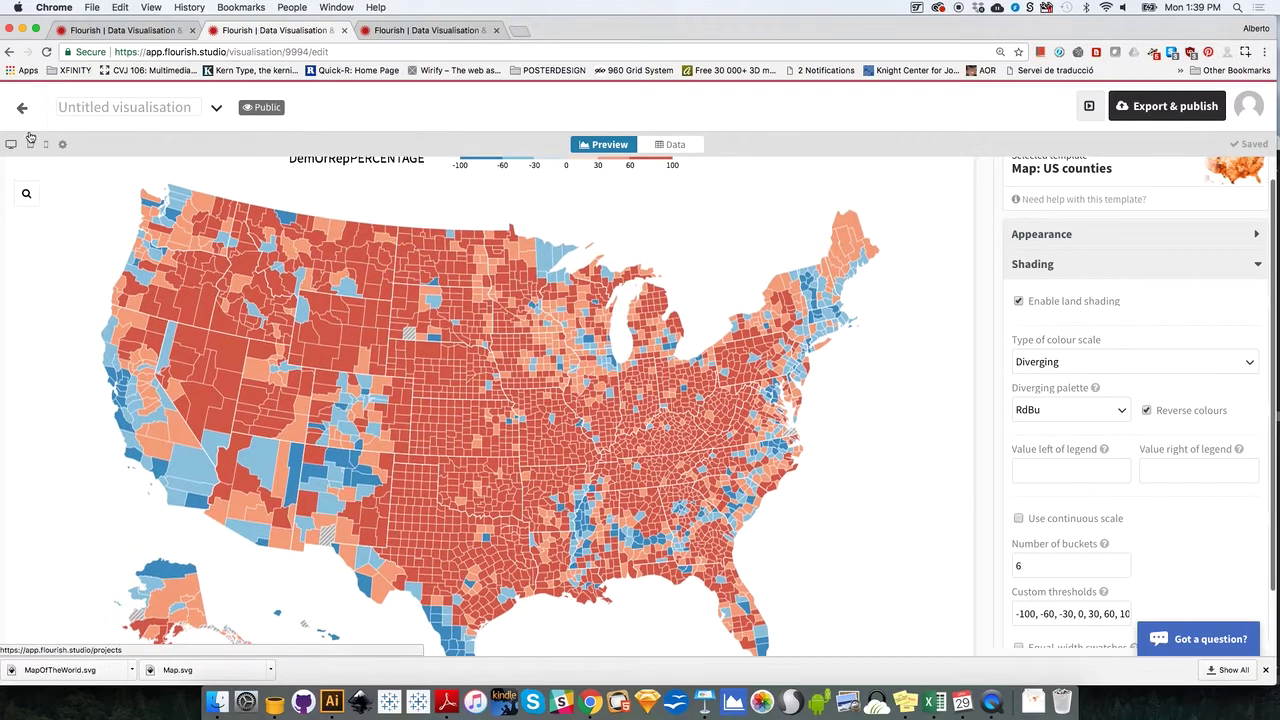
Preview the map at tablet width.
left_click(30, 142)
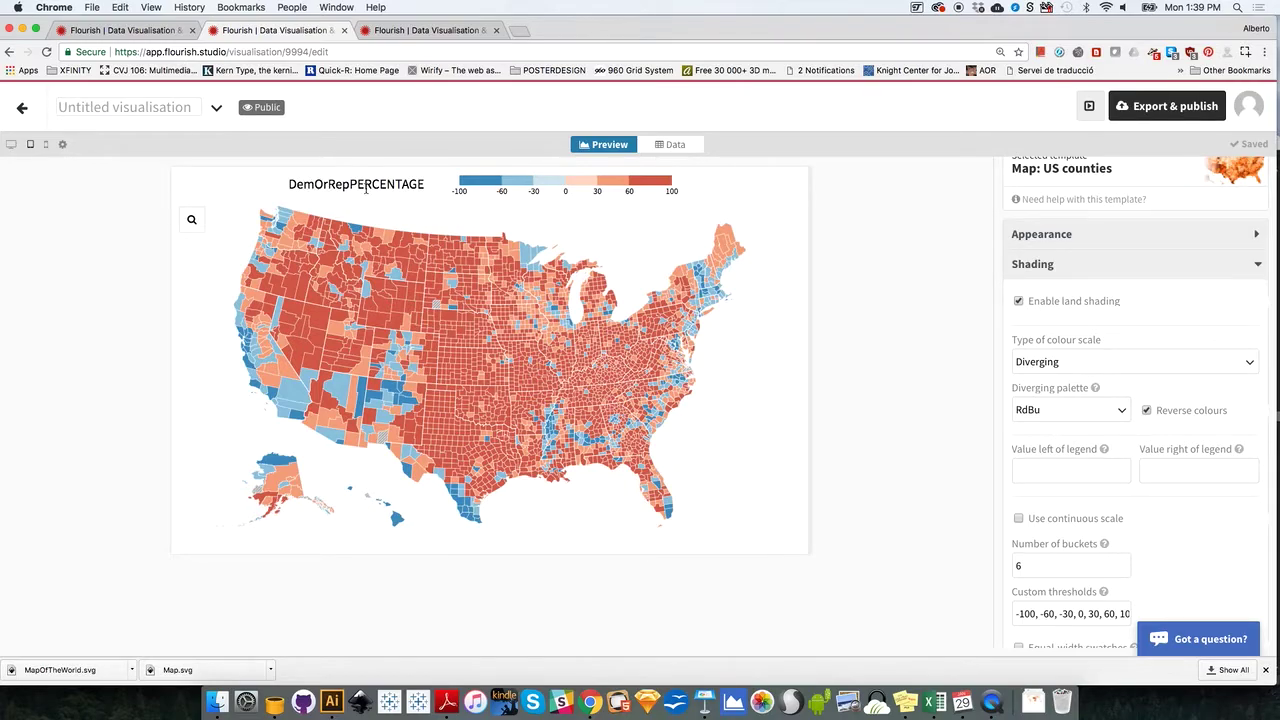
left_click(1050, 268)
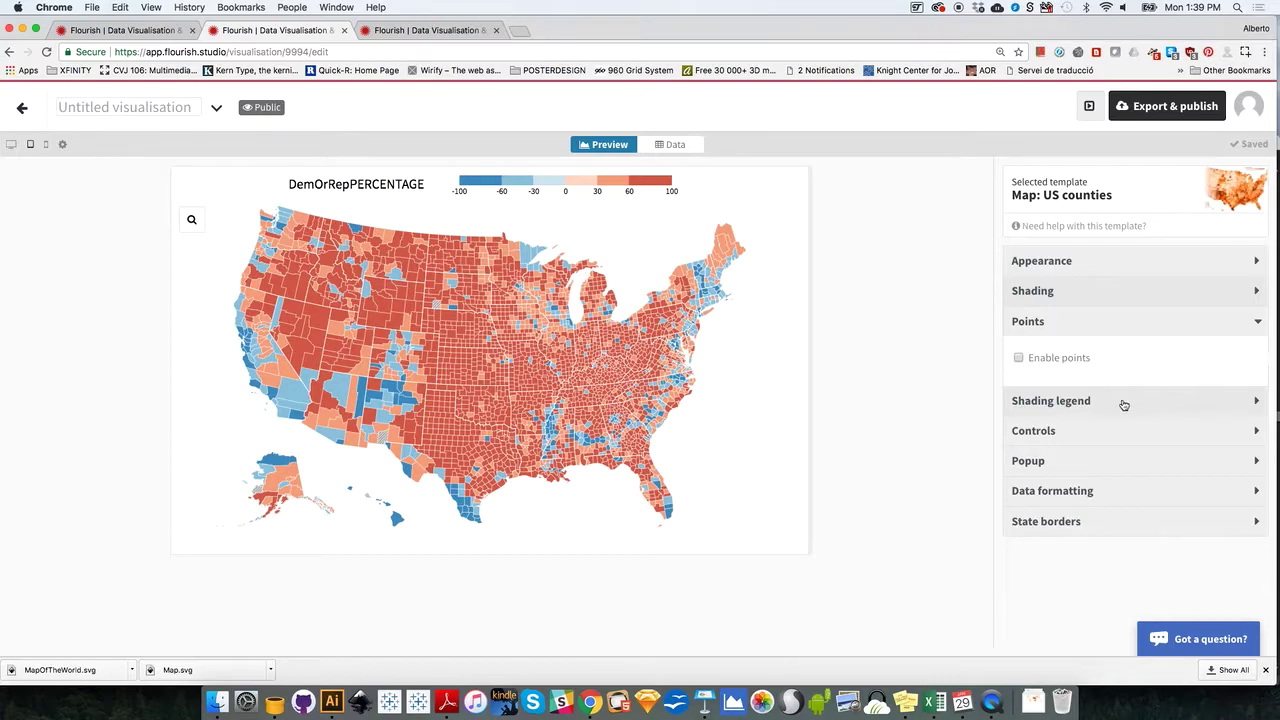
left_click(1073, 330)
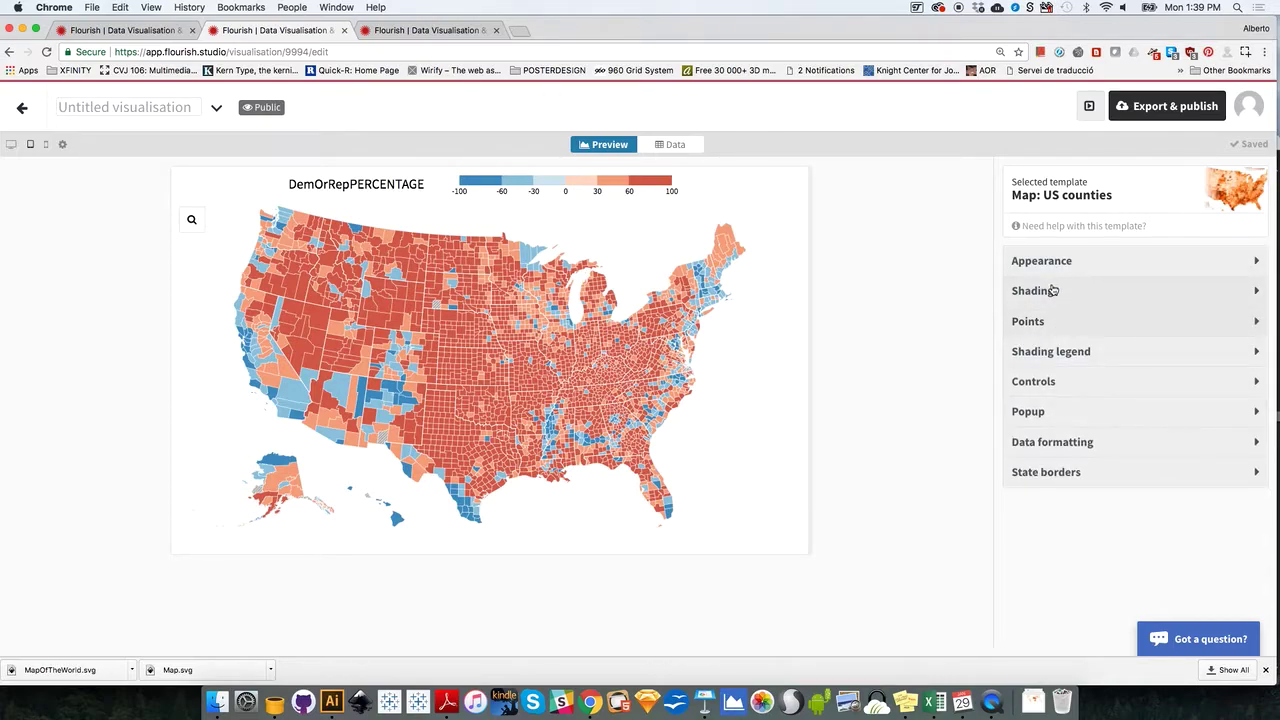
Toggle the shading legend off and on, then select its DemOrRepPERCENTAGE title.
left_click(1042, 358)
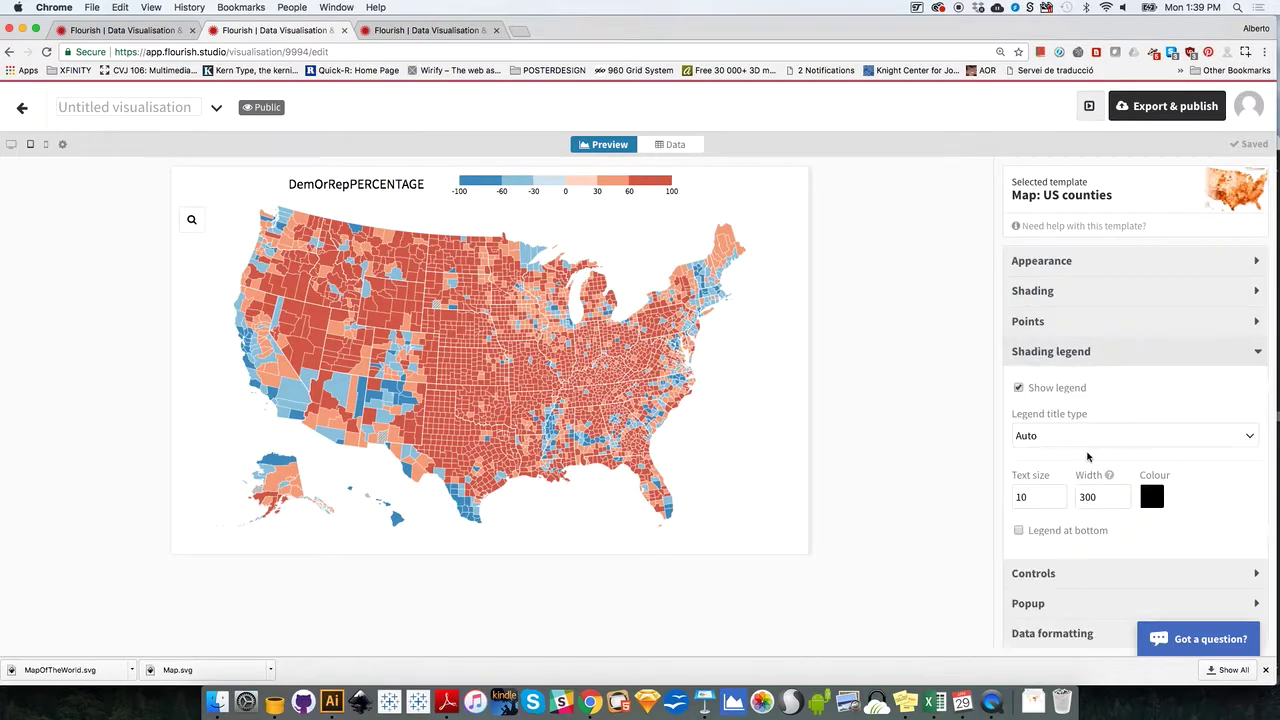
left_click(1018, 389)
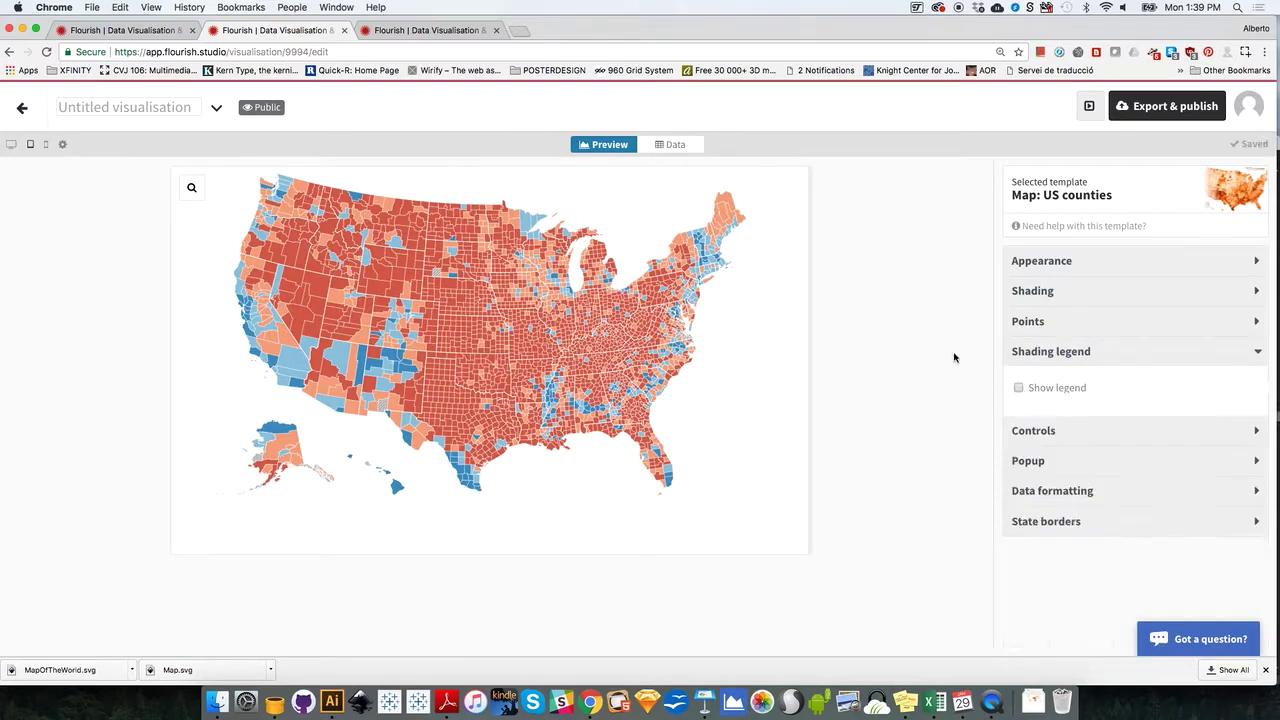
left_click(1018, 389)
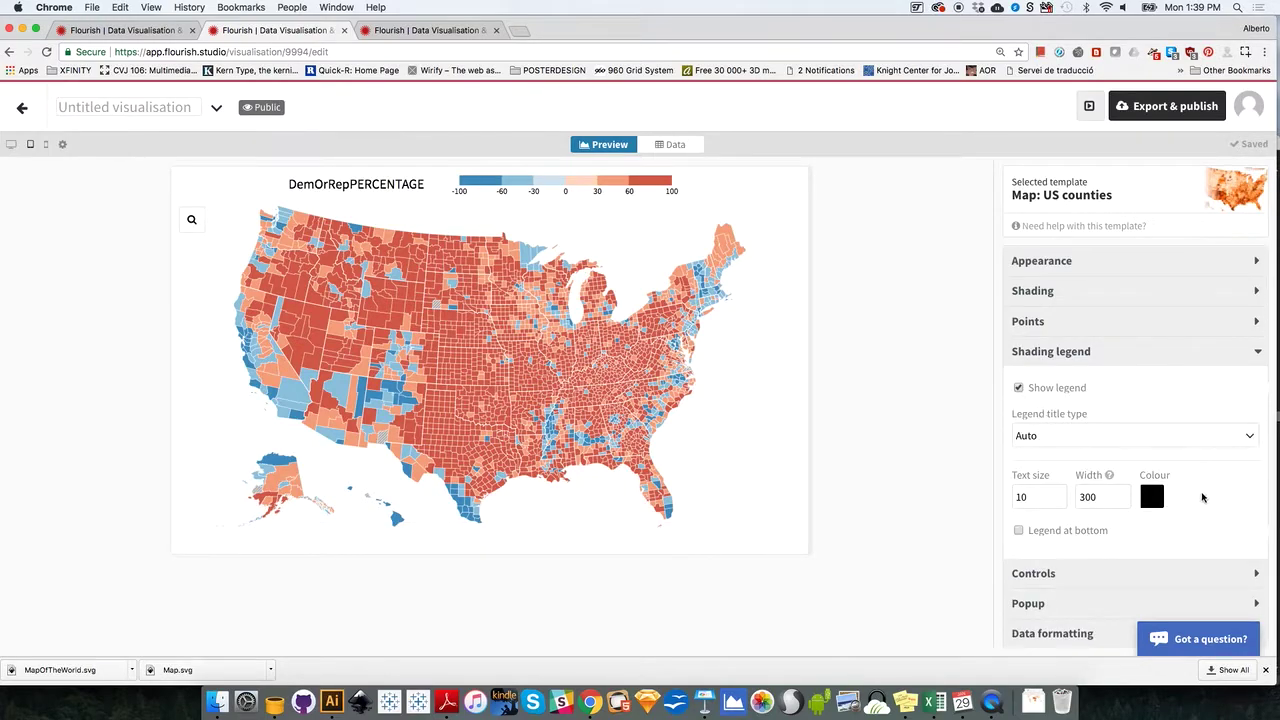
scroll(1231, 507, "down", 1)
scroll(1231, 507, "down", 1)
scroll(1231, 507, "up", 2)
scroll(1231, 507, "up", 1)
left_click(1121, 364)
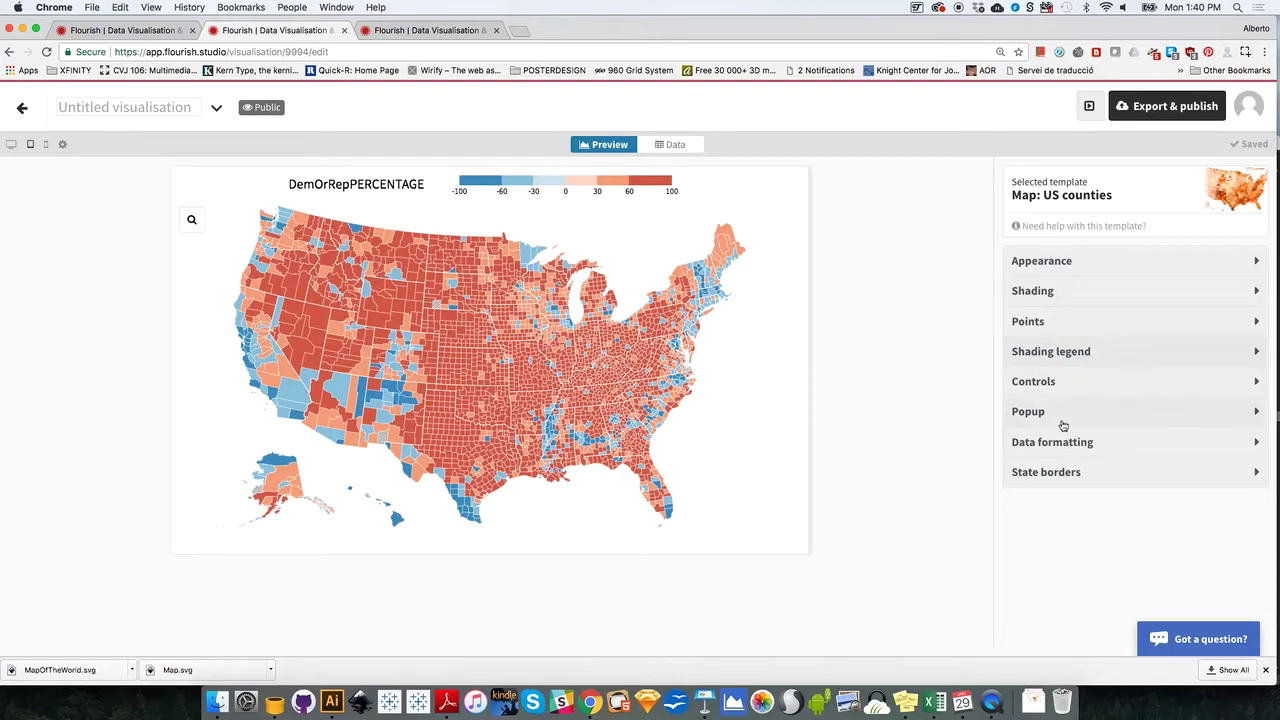
mouse_move(289, 183)
left_mouse_down()
mouse_move(426, 184)
mouse_move(293, 181)
left_mouse_up()
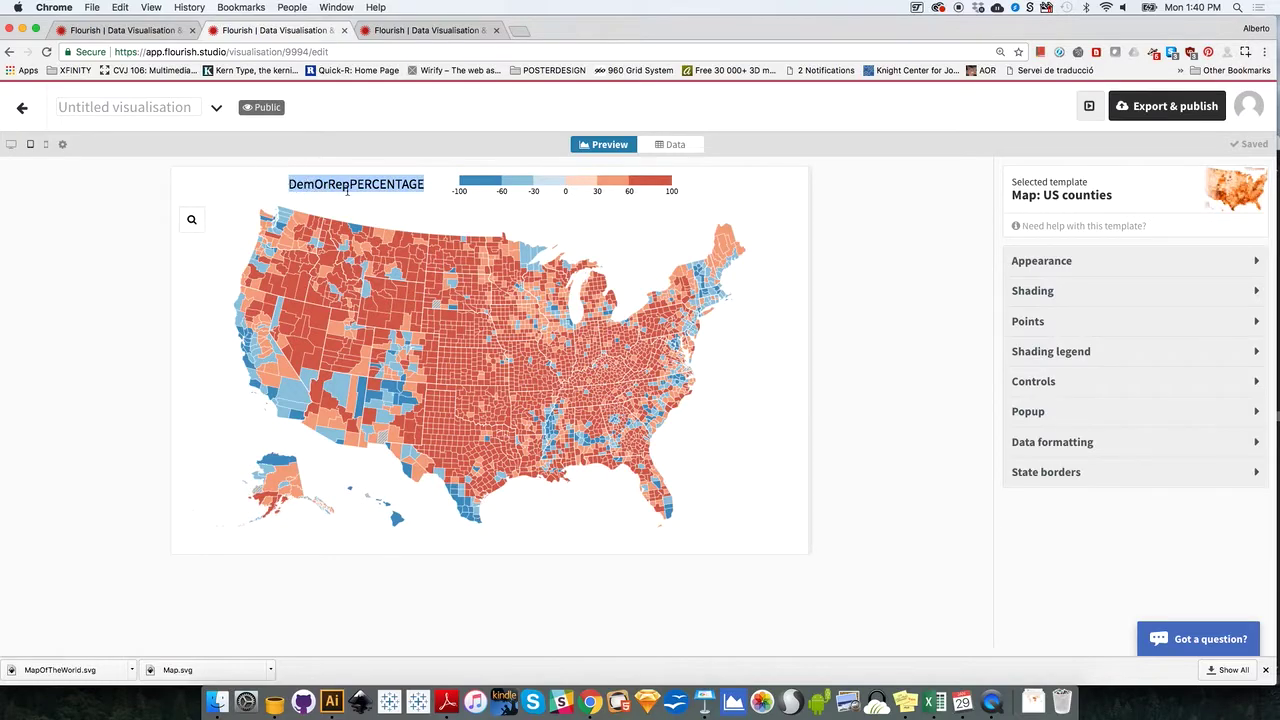
left_click(935, 703)
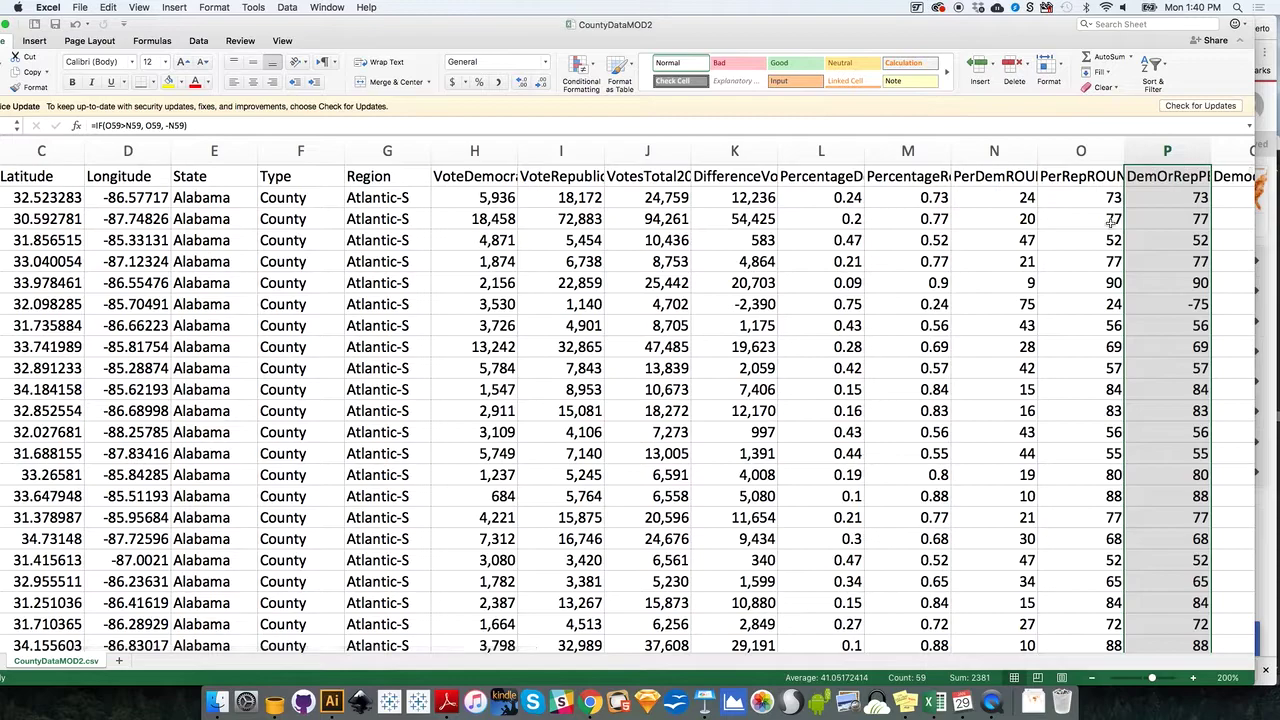
left_click(591, 700)
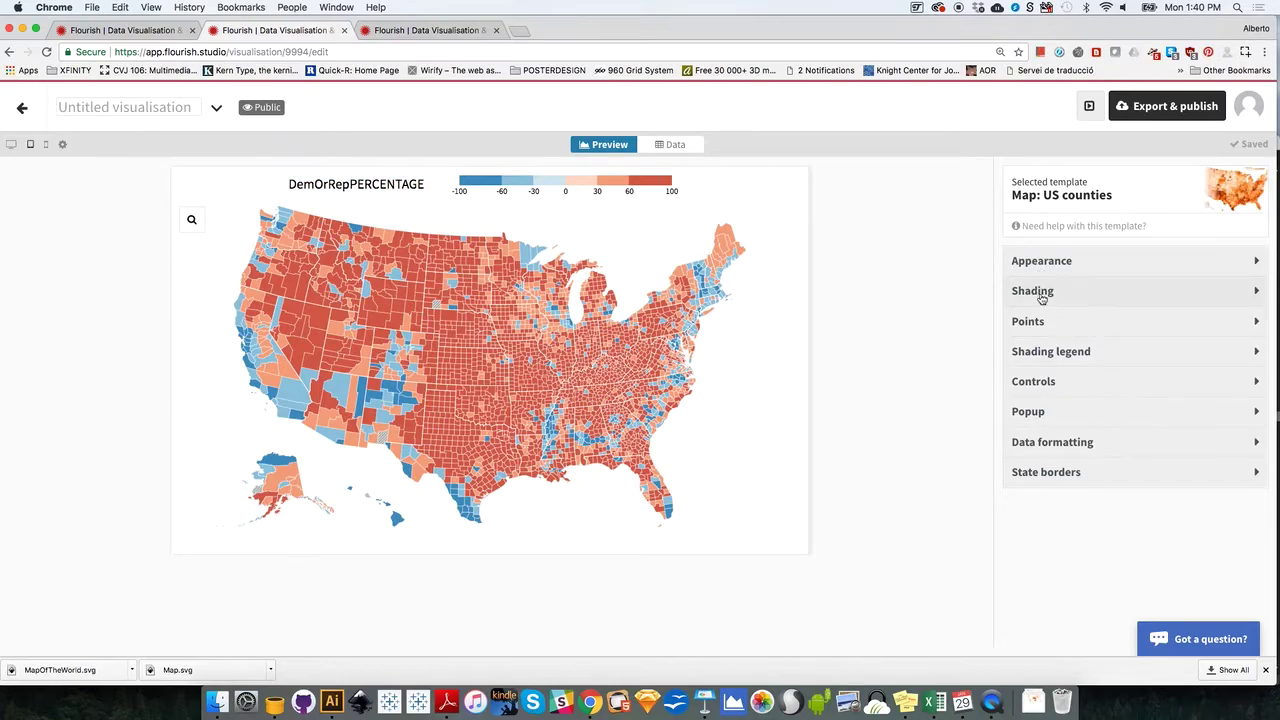
Toggle continuous scale on and back off to keep six buckets, then expand Shading legend.
left_click(1042, 261)
left_click(1043, 262)
left_click(1043, 291)
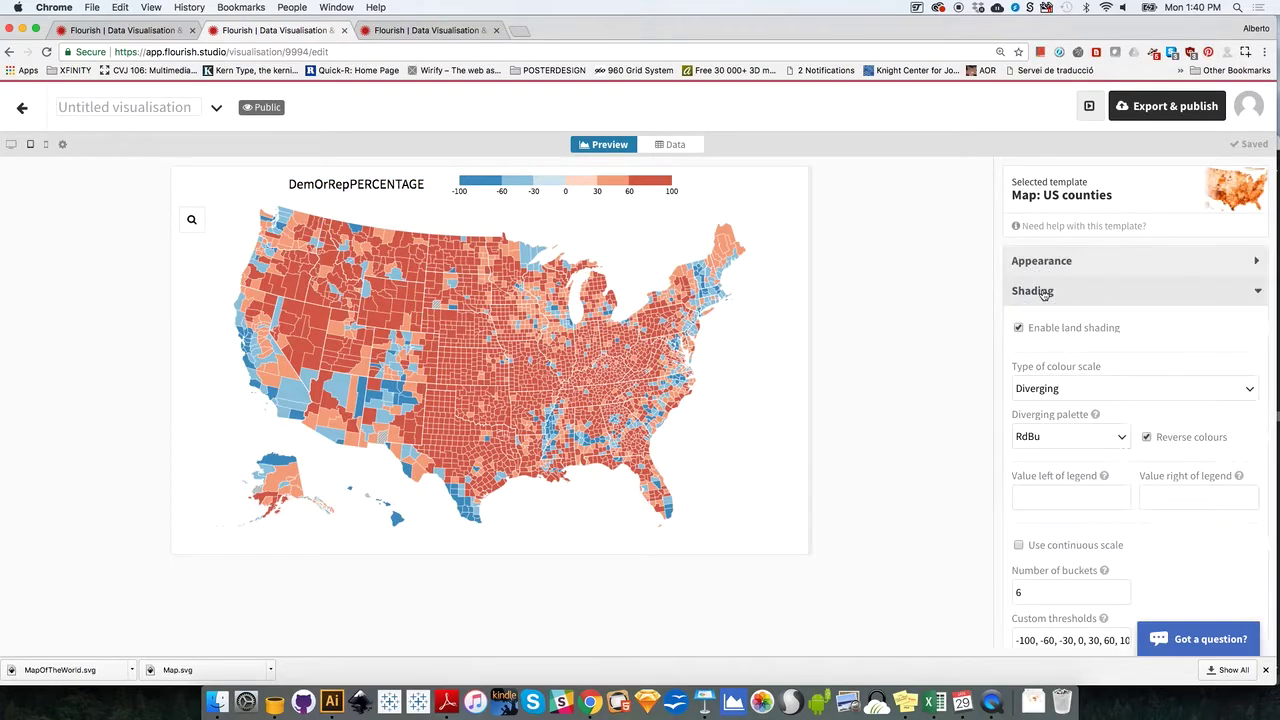
left_click(1218, 537)
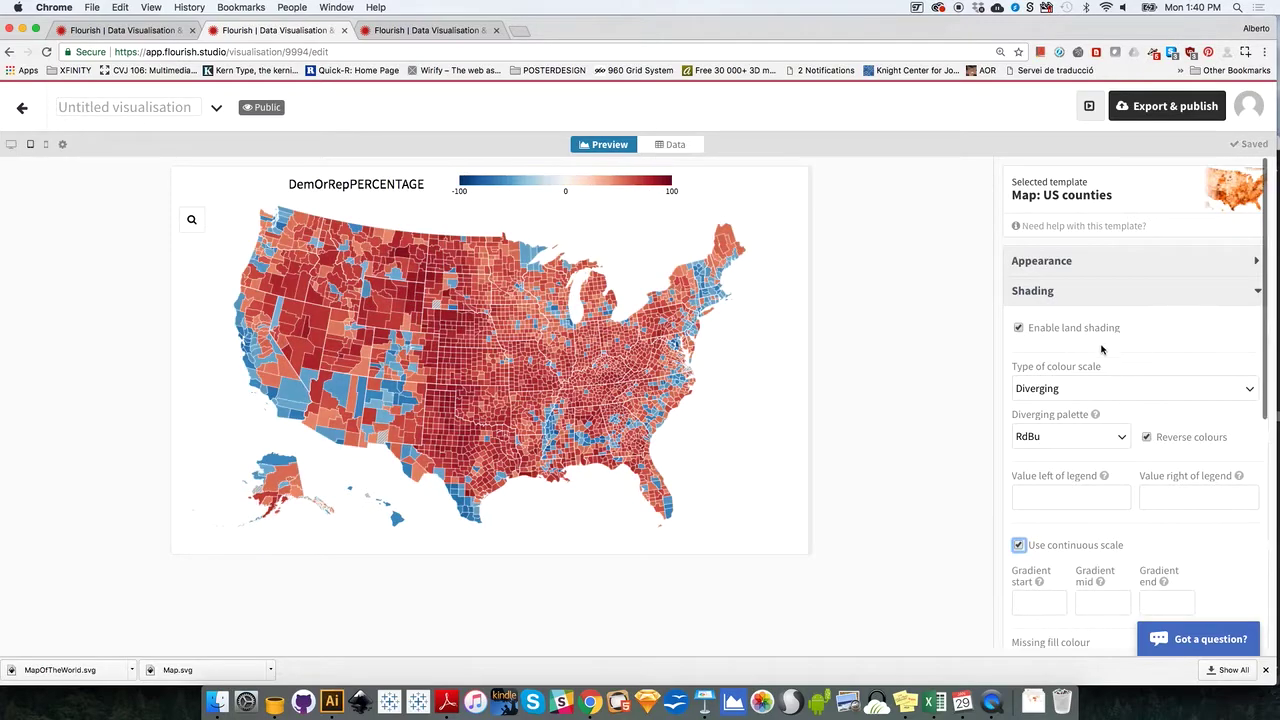
scroll(1100, 470, "down", 1)
left_click(1019, 518)
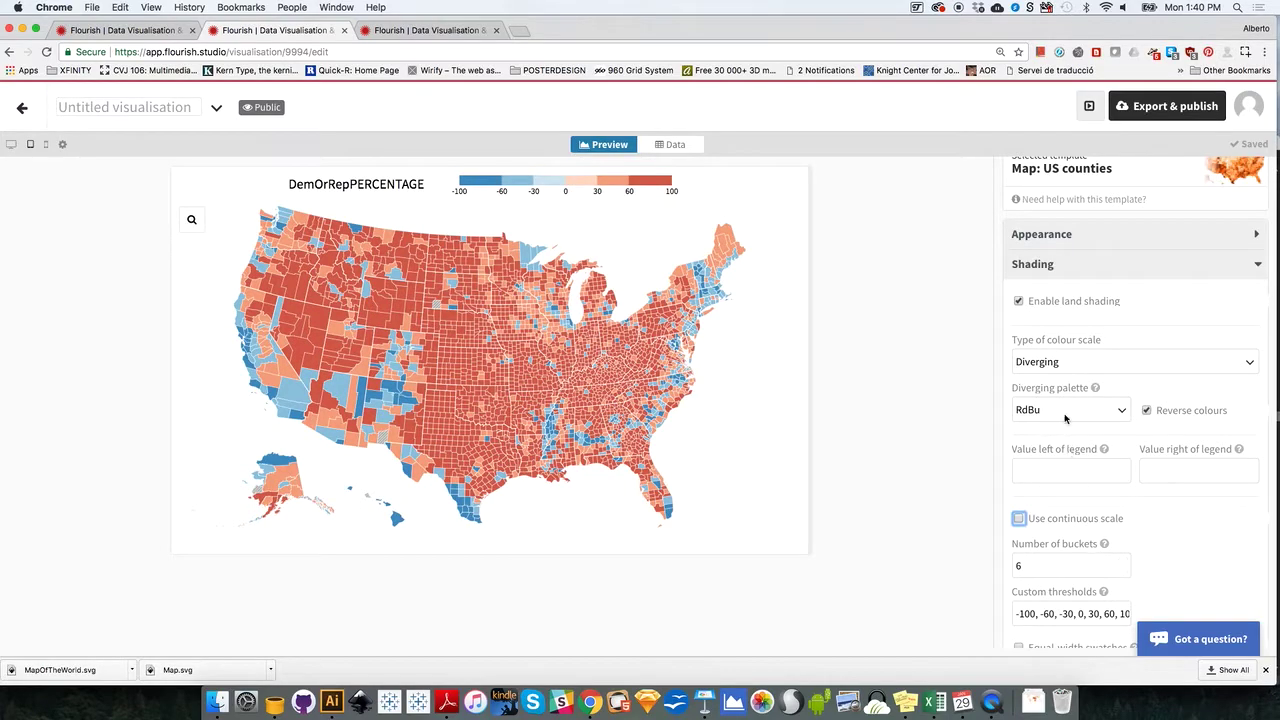
left_click(1047, 266)
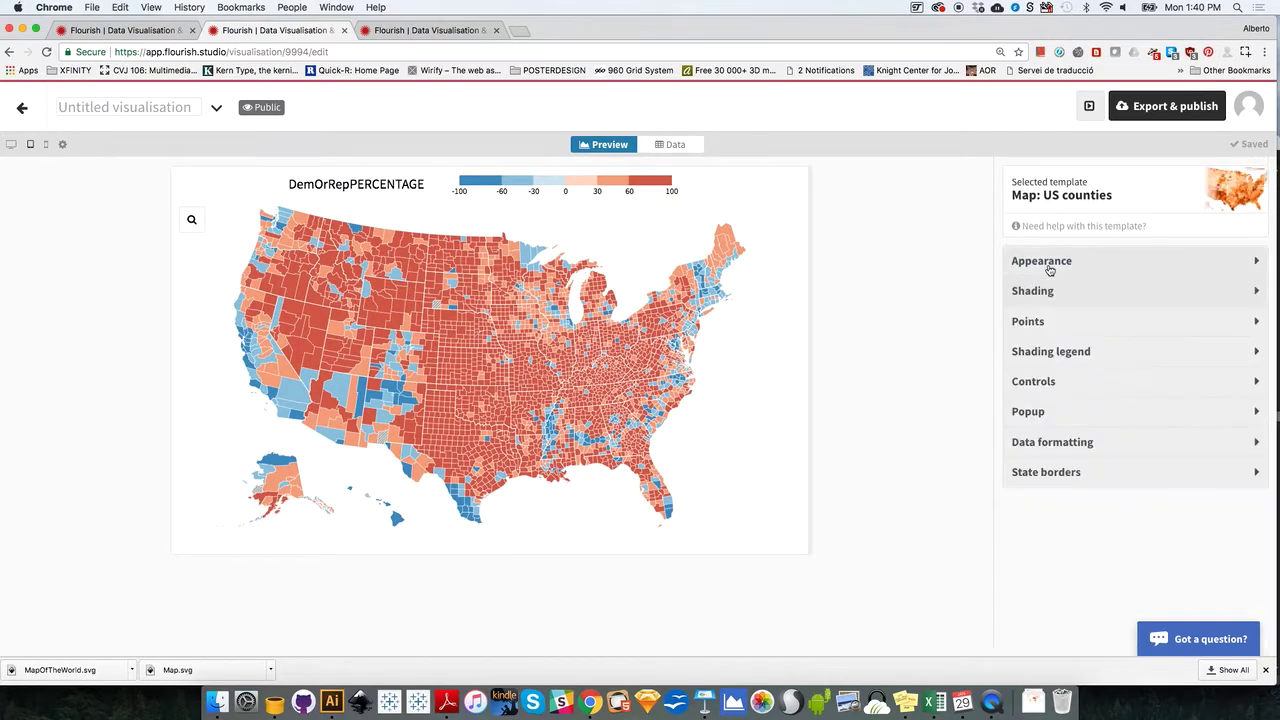
left_click(1061, 358)
Set the legend title type to Custom and title it 'Who won where (%)'.
left_click(1097, 438)
left_click(1089, 490)
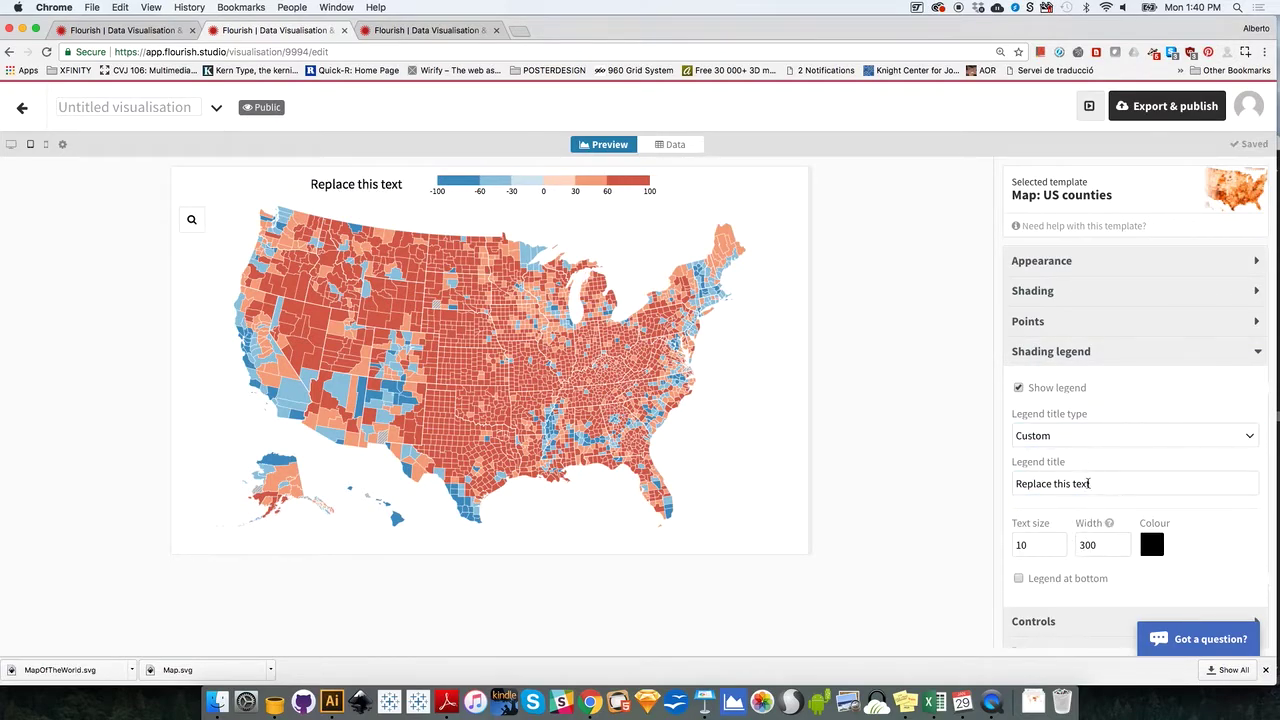
left_click(1030, 483)
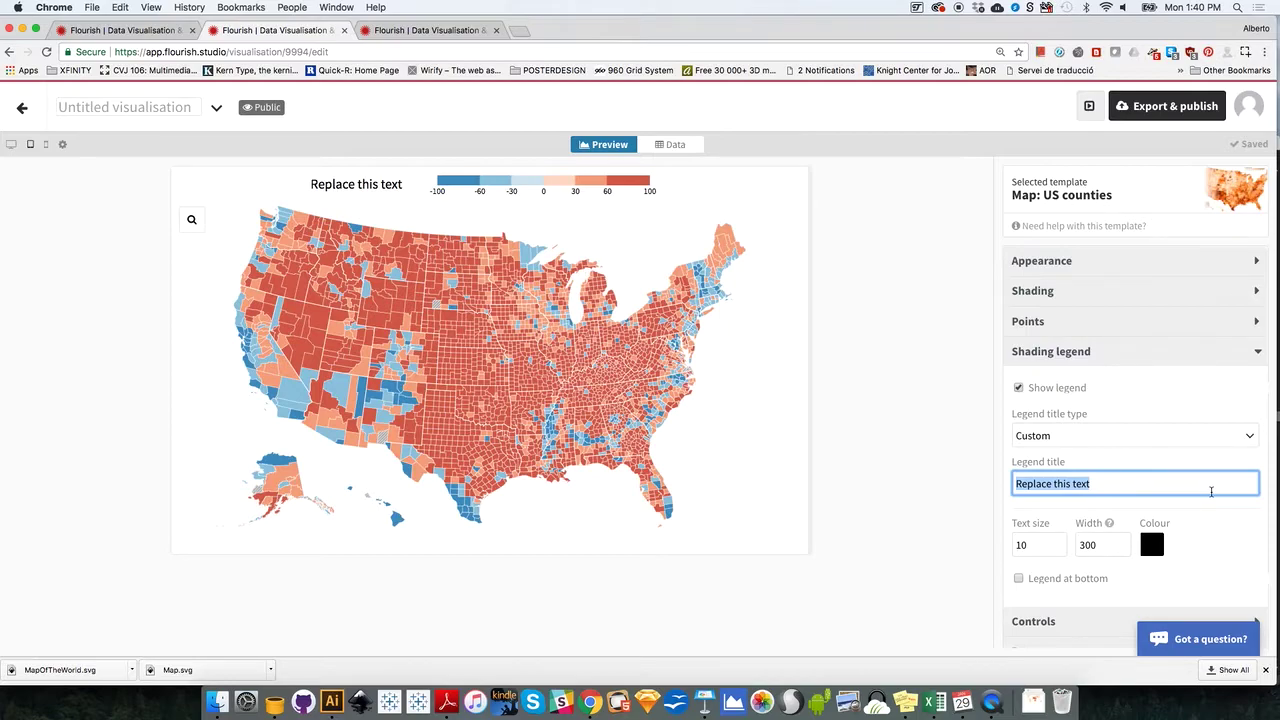
type("Re")
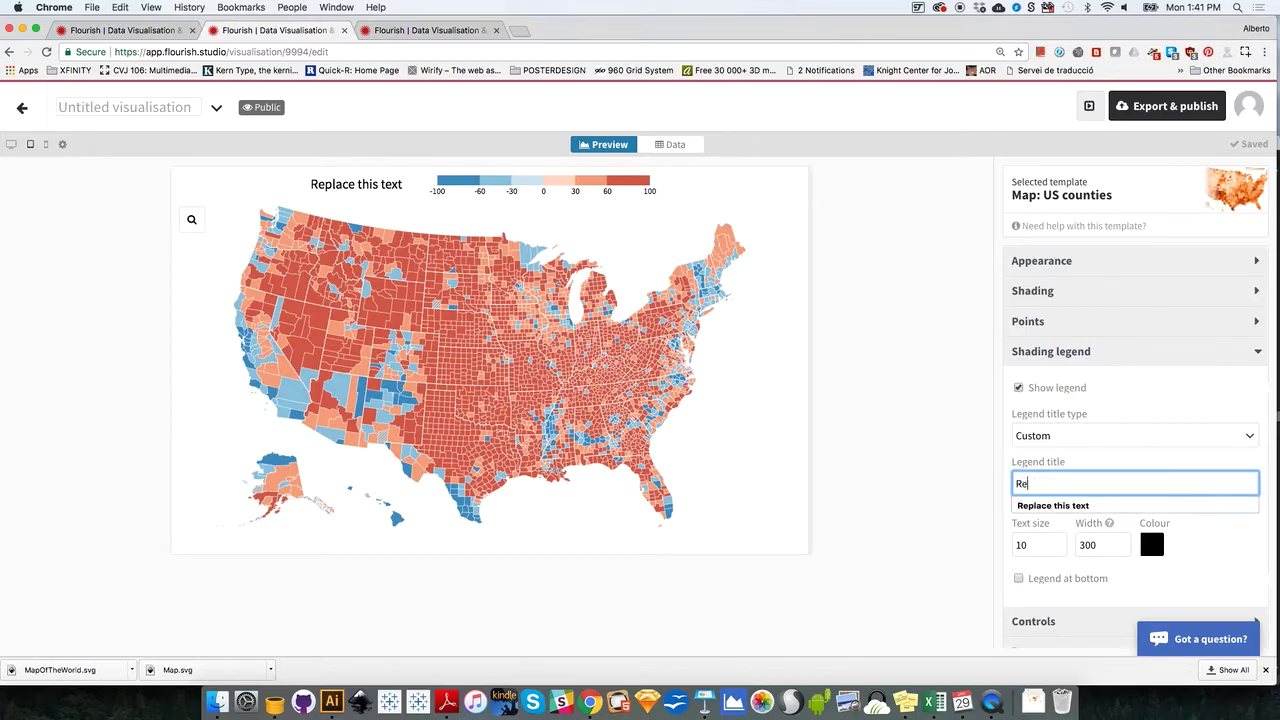
type("publia")
key("super+a")
type("Democratic or Re")
key("super+a")
type("Who won whe")
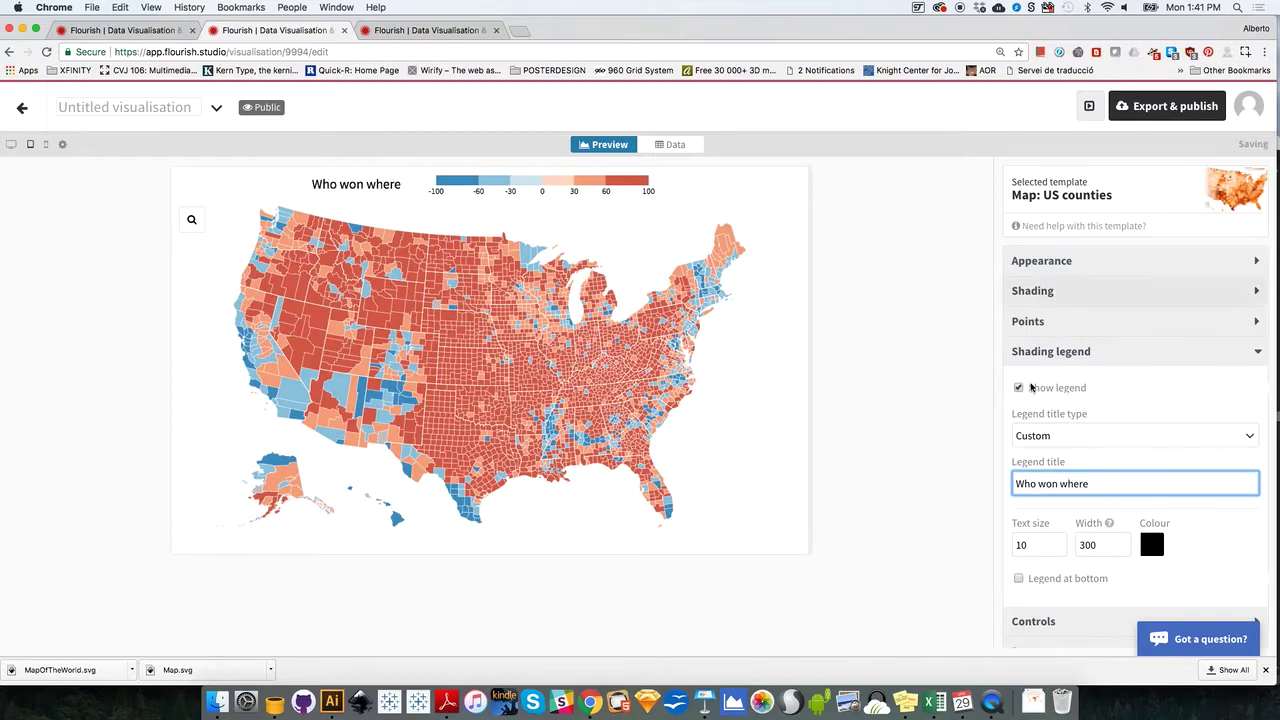
left_click(1114, 483)
type("re (5)")
key("BackSpace")
key("BackSpace")
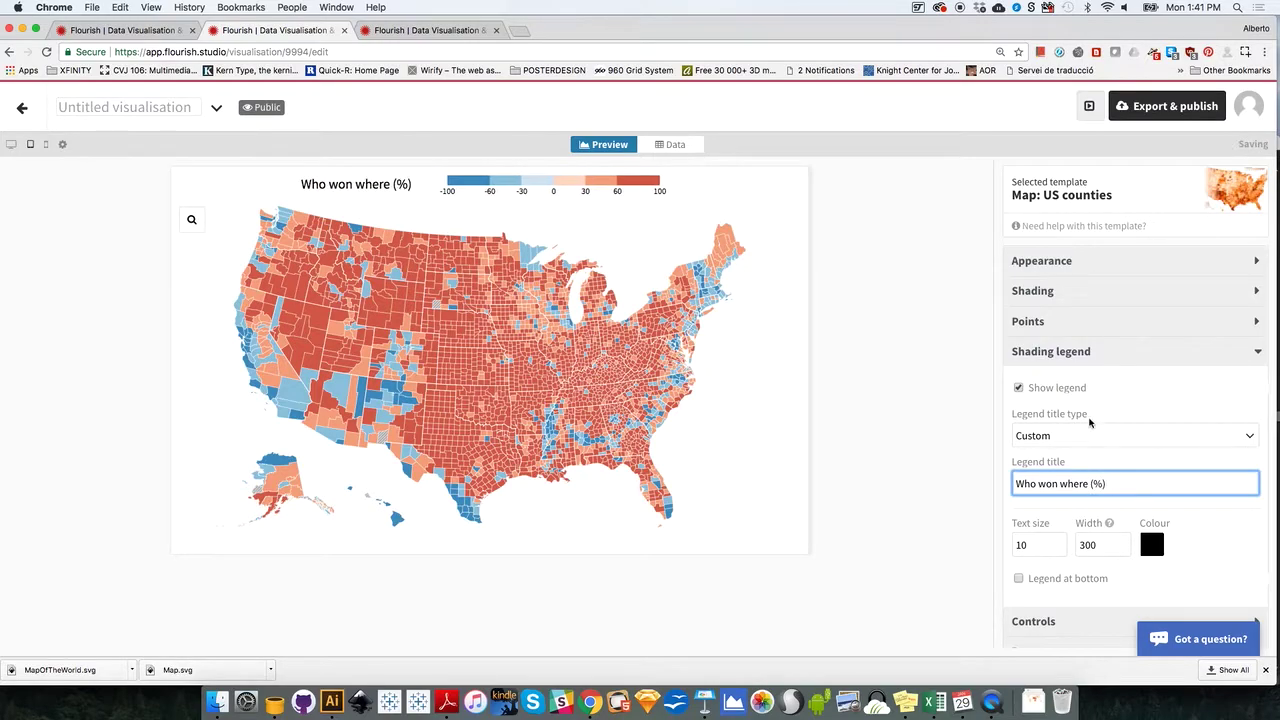
left_click(243, 170)
Rename the visualisation to WhoWonWhere and go back to the projects overview.
left_click(154, 106)
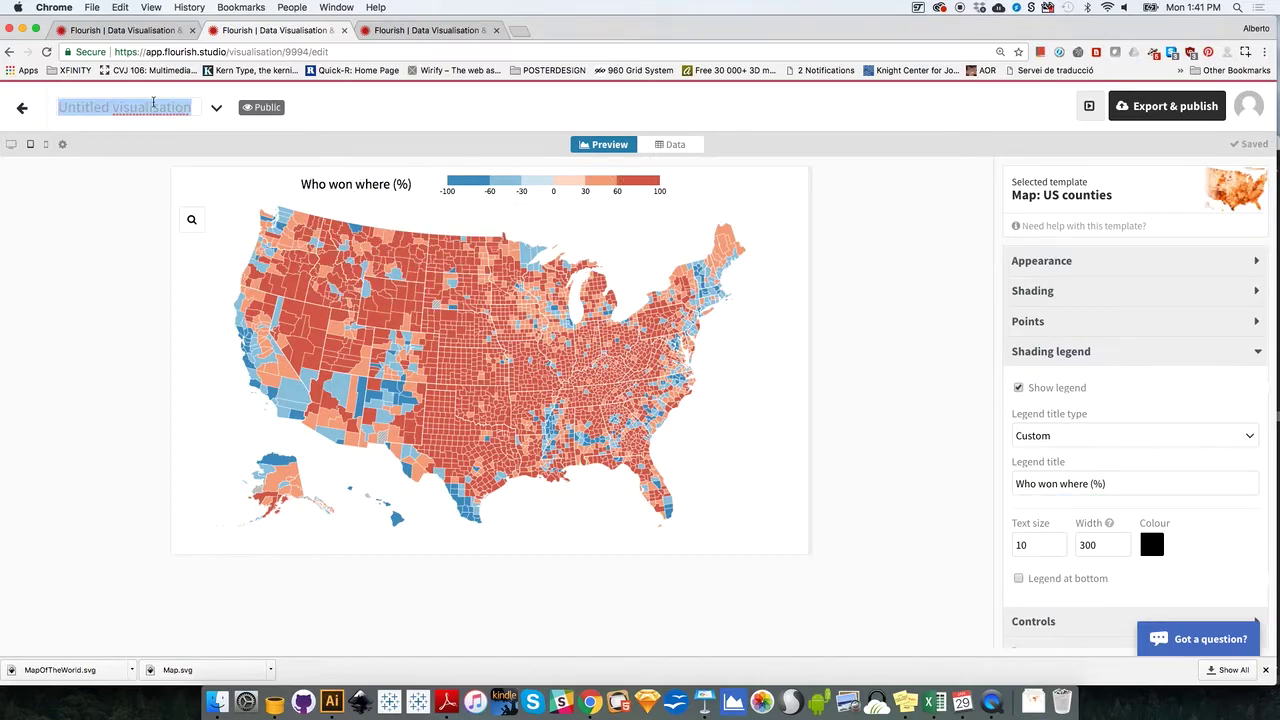
type("WhoWonWhere")
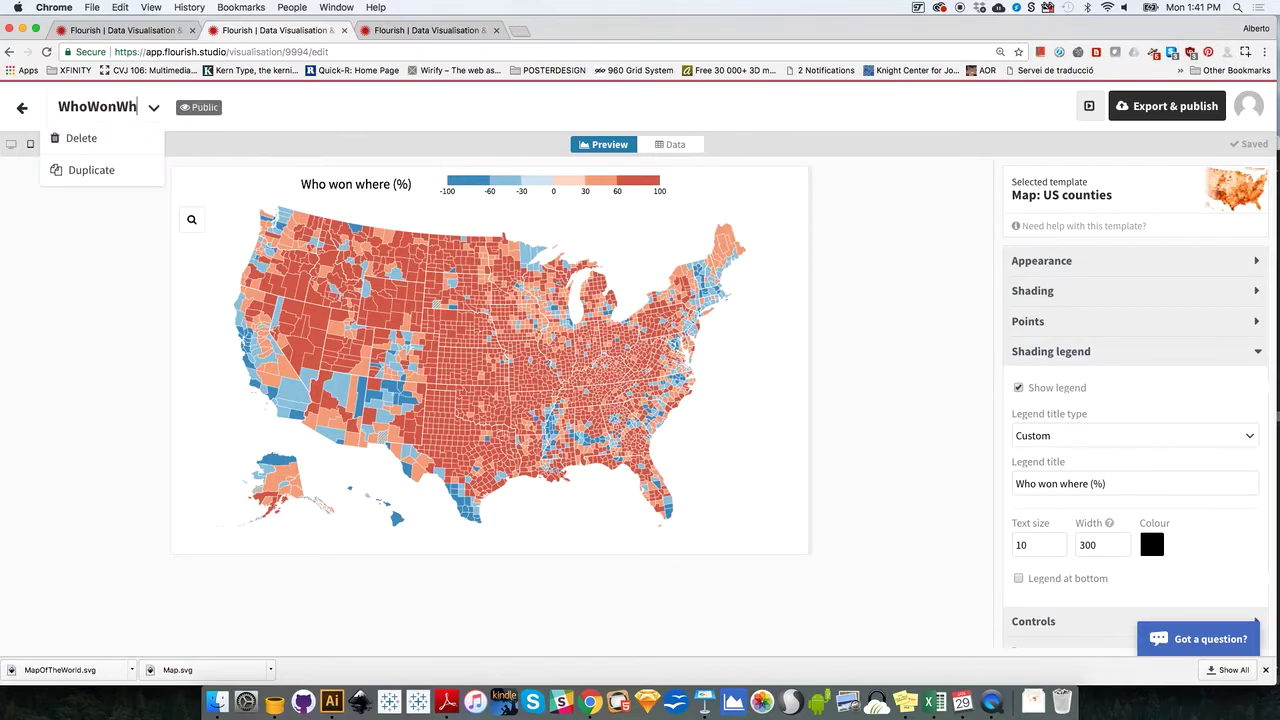
key("Return")
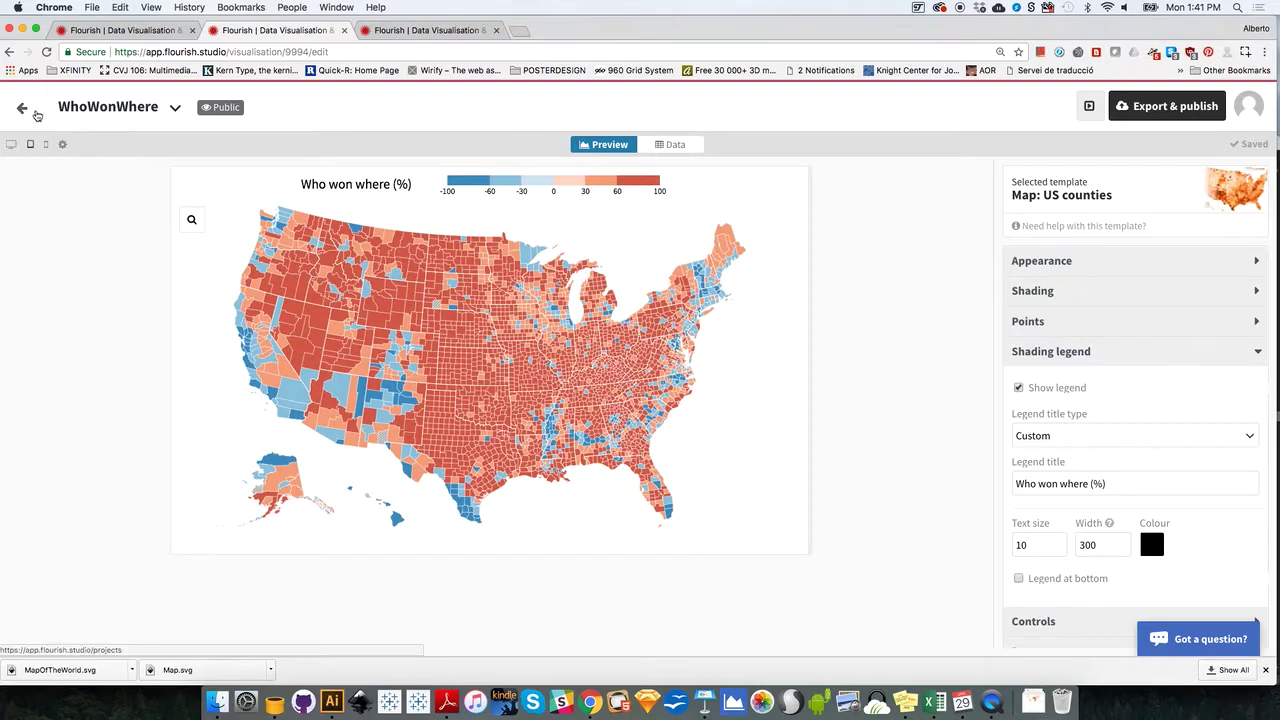
left_click(24, 110)
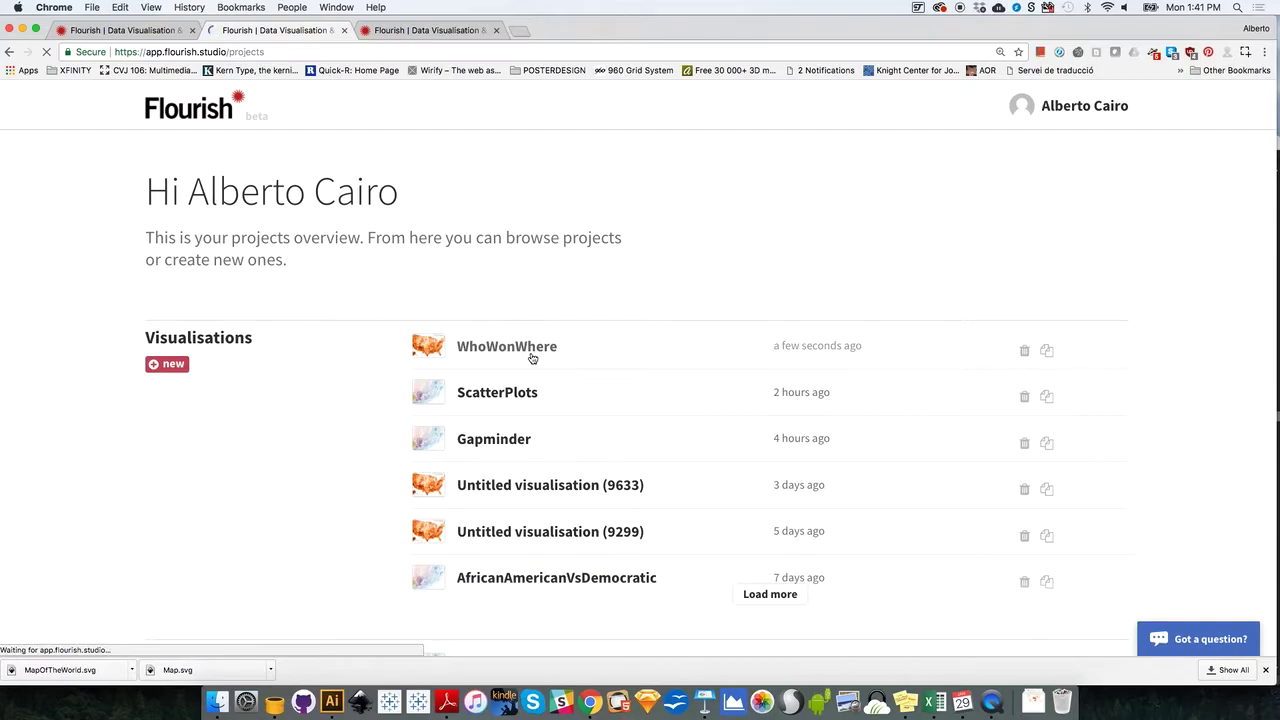
left_click(176, 366)
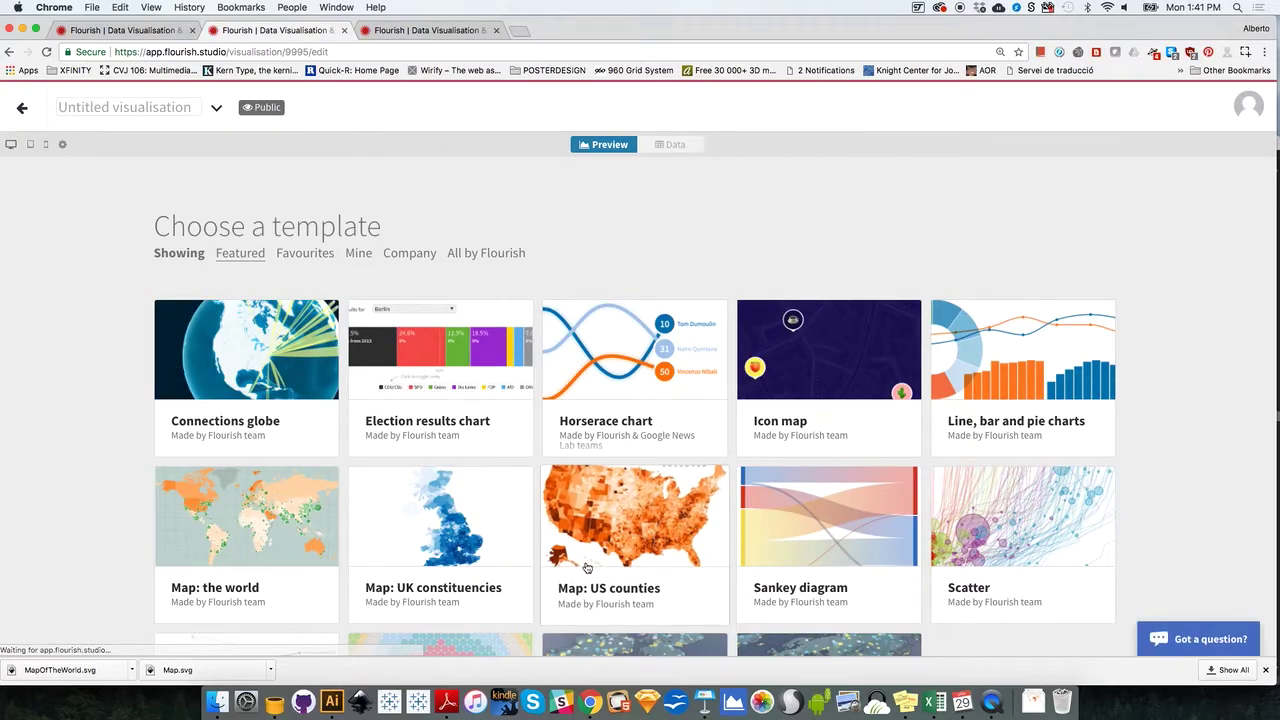
left_click(627, 530)
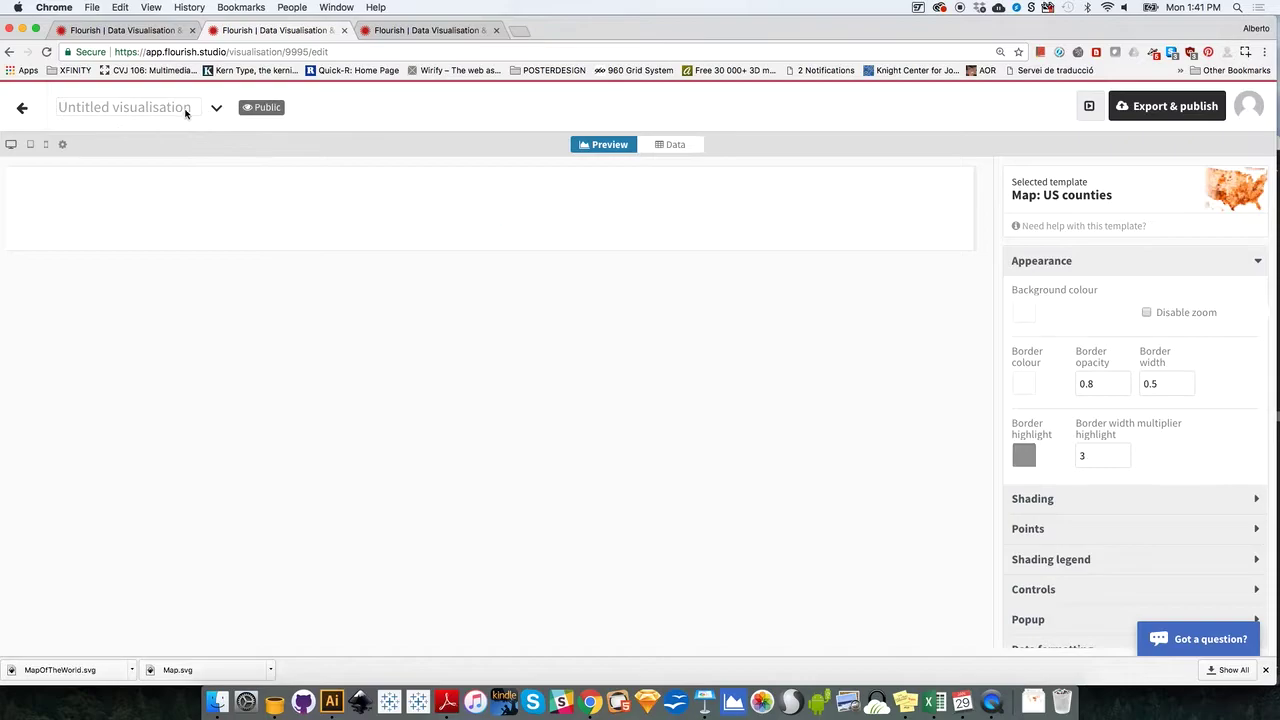
left_click(25, 110)
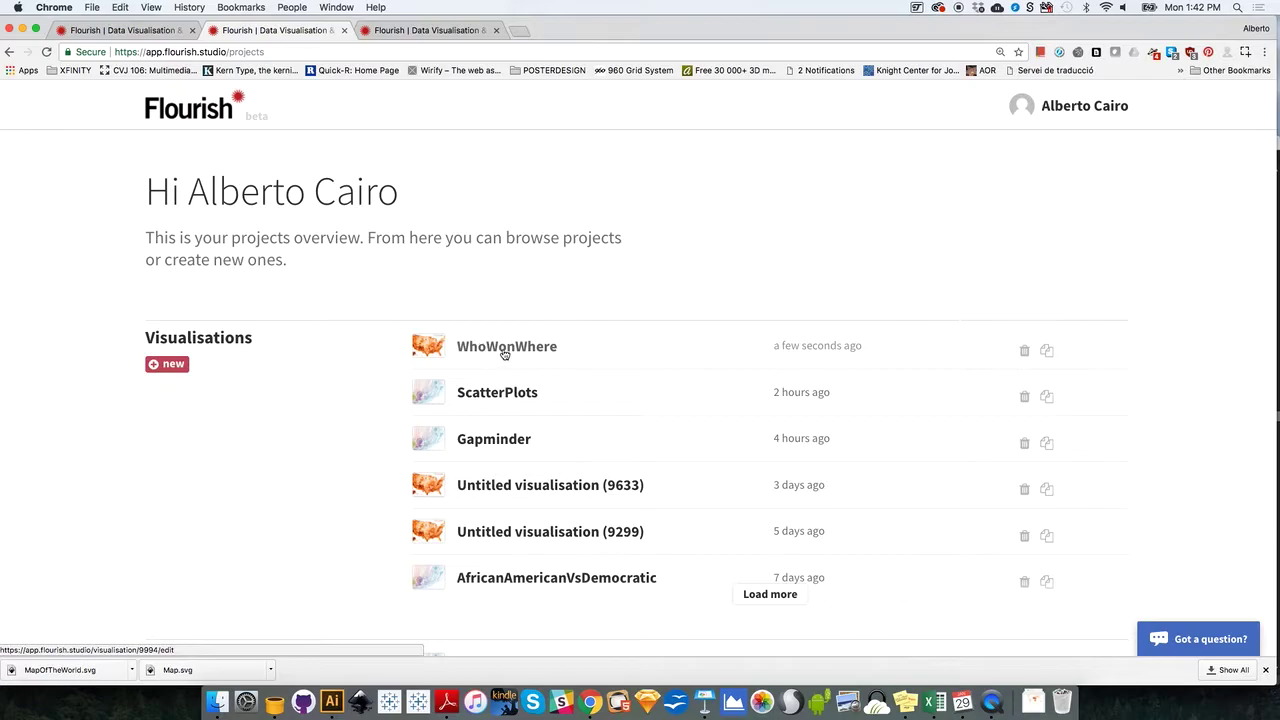
Duplicate the WhoWonWhere map, open the copy and rename it 'RepublicanVotes'.
left_click(1046, 352)
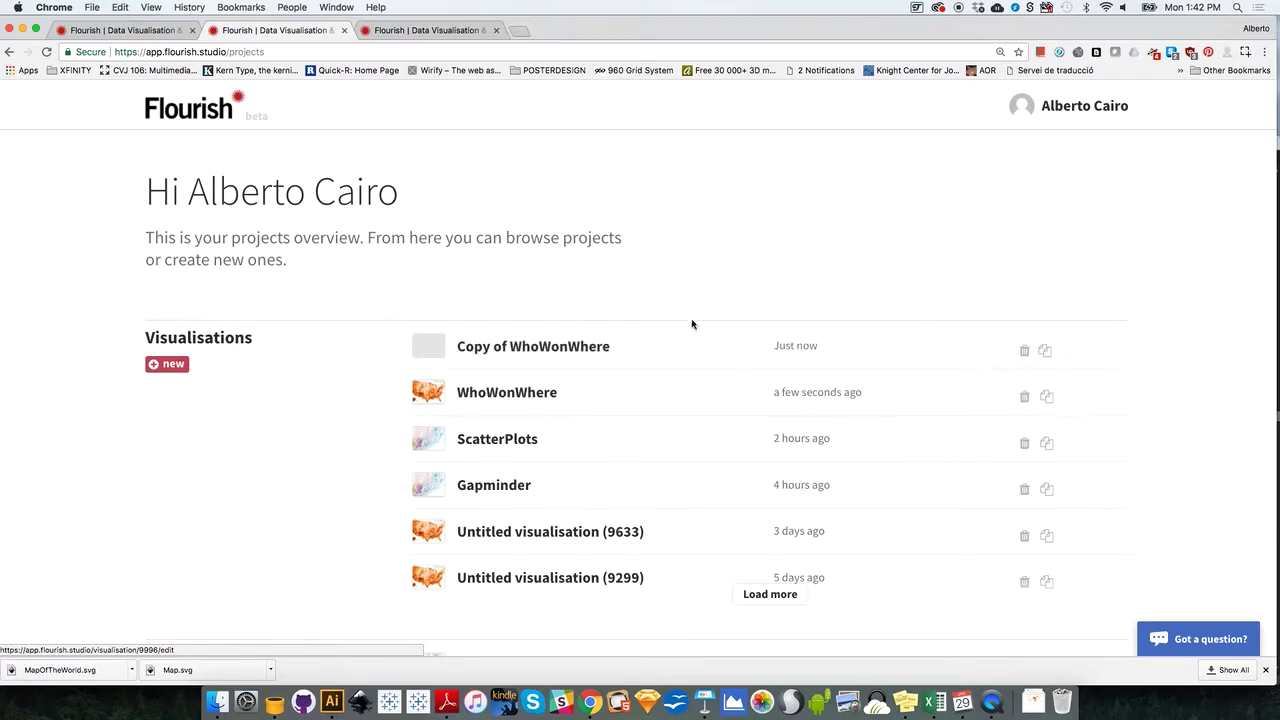
left_click(486, 357)
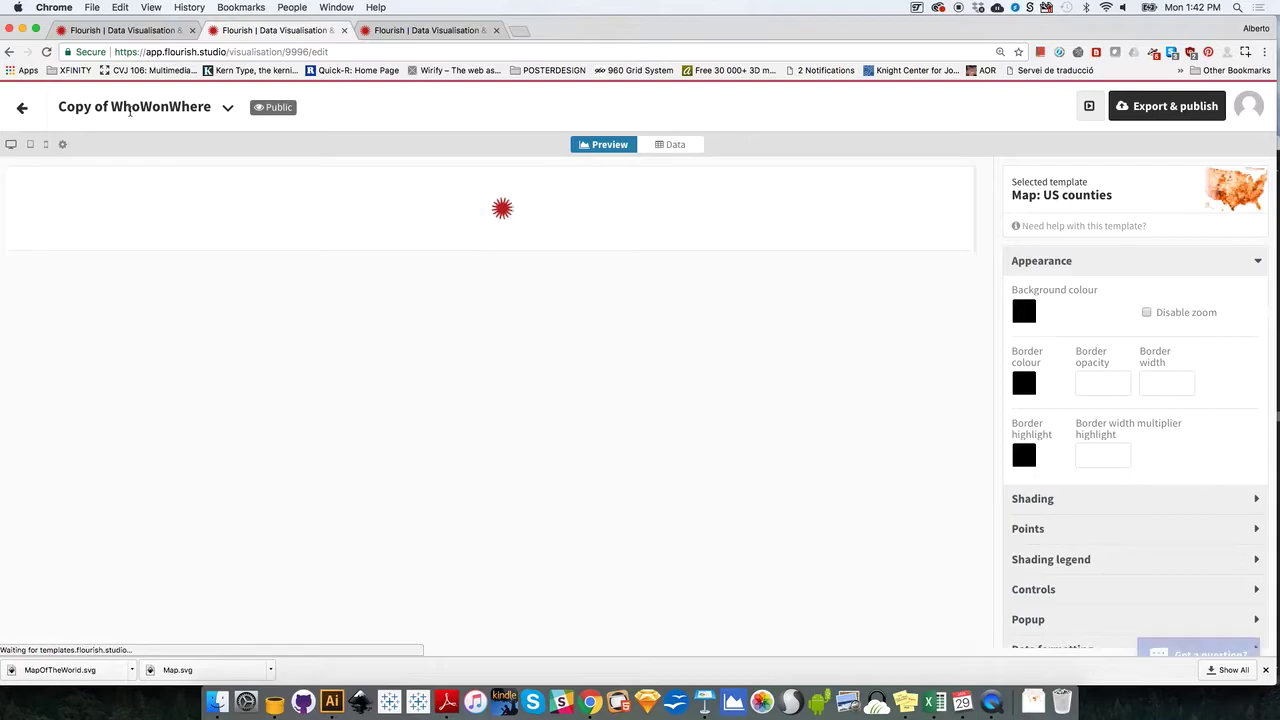
double_click(130, 108)
triple_click(130, 108)
type("Re")
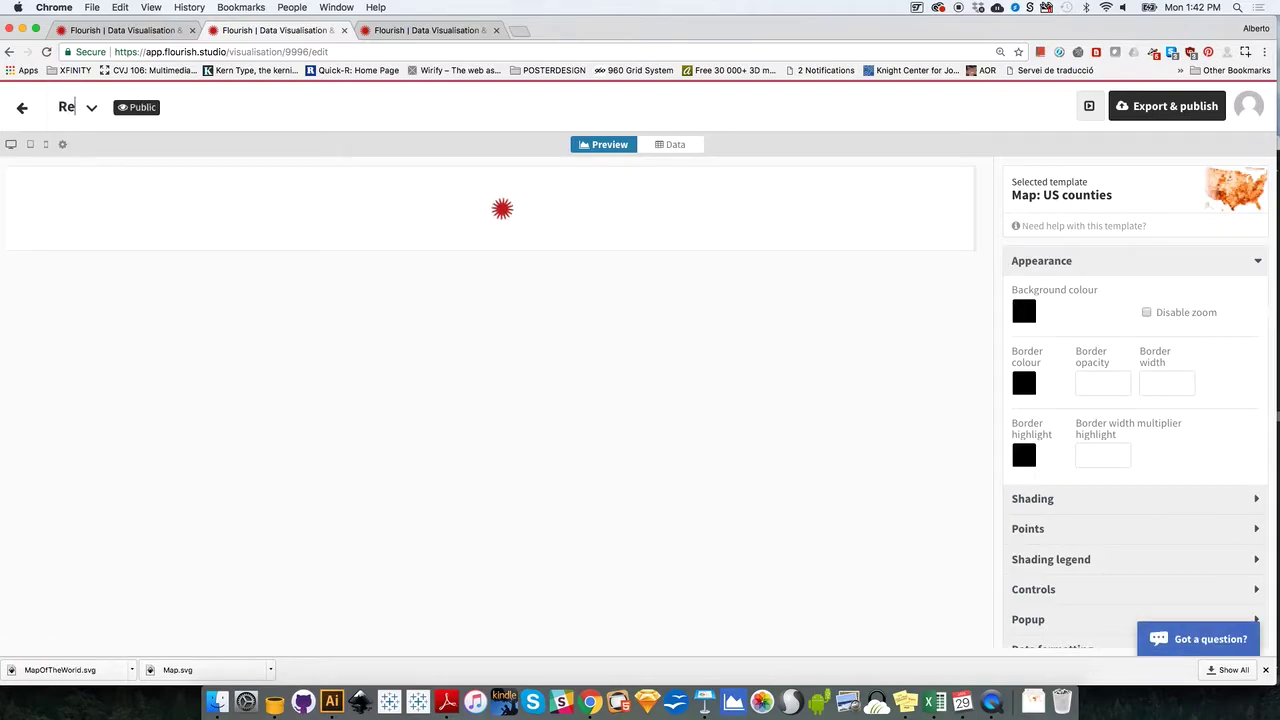
type("publicanVotes")
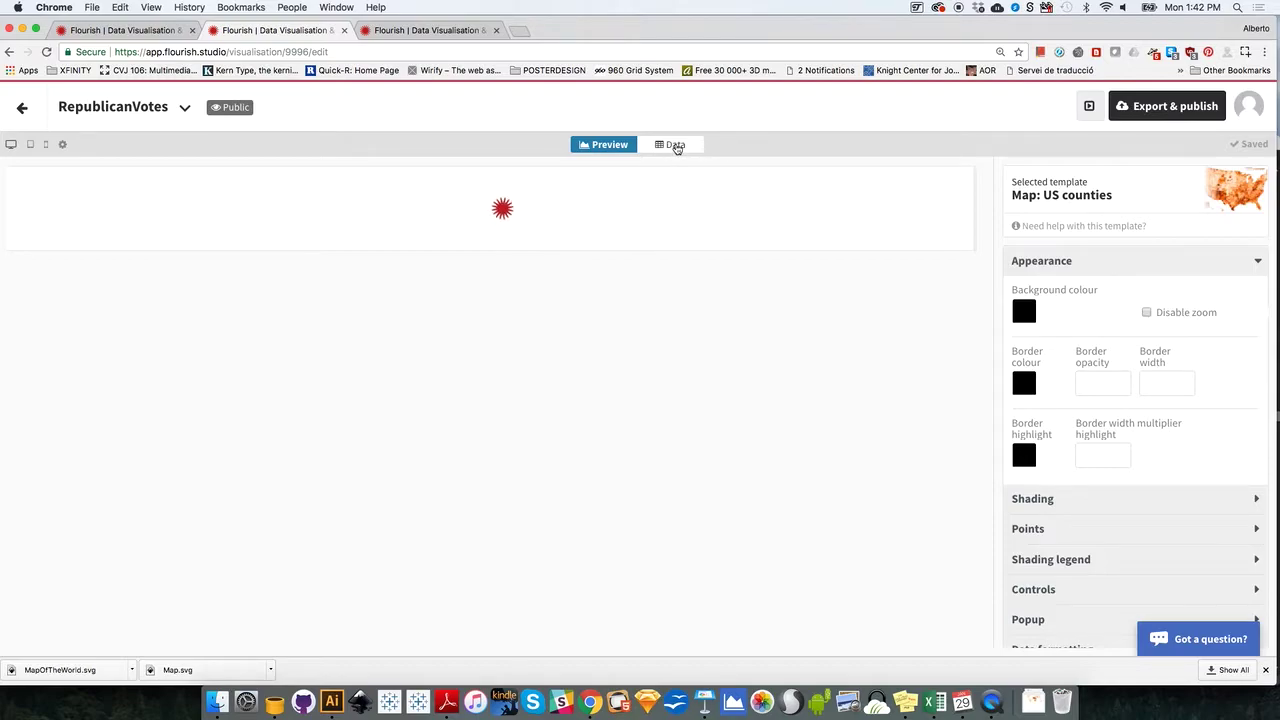
left_click(676, 145)
Bring up the CountyDataMOD2 workbook in Excel and select column O, PerRepROUND.
left_click(621, 145)
left_click(937, 703)
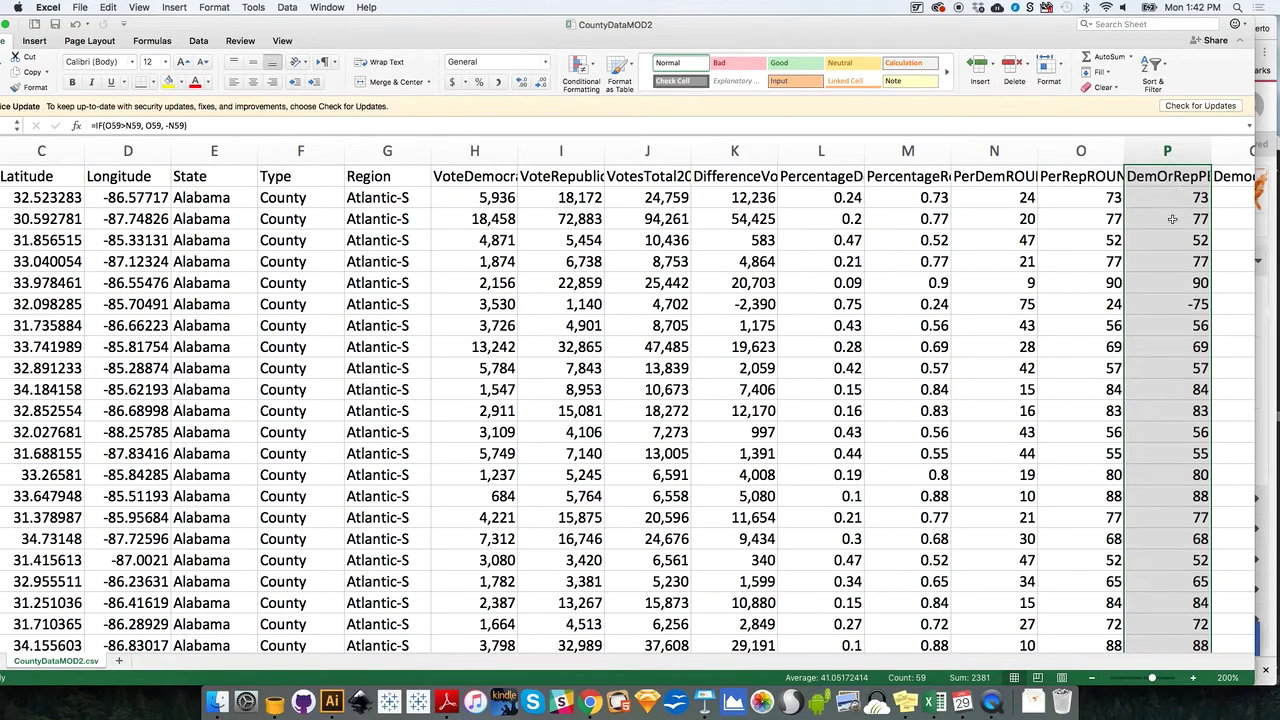
left_click(1088, 152)
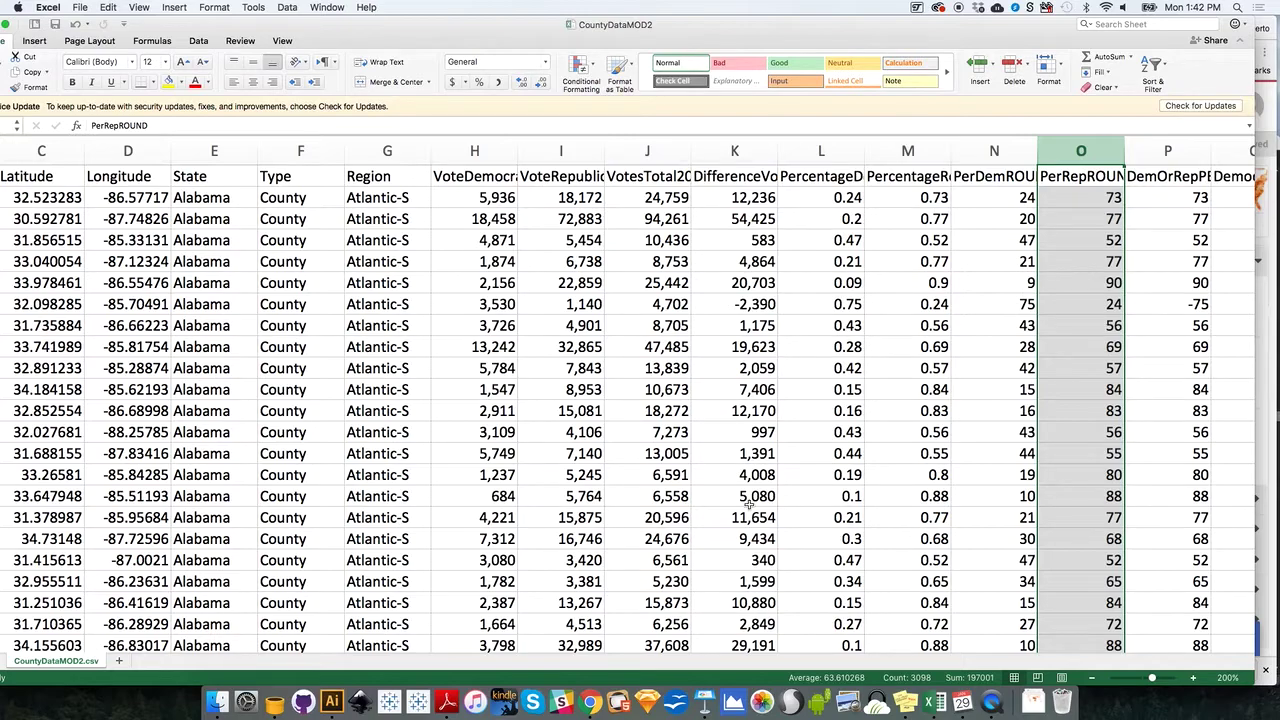
Change the RepublicanVotes map's Values column from P to O and preview the result.
left_click(593, 703)
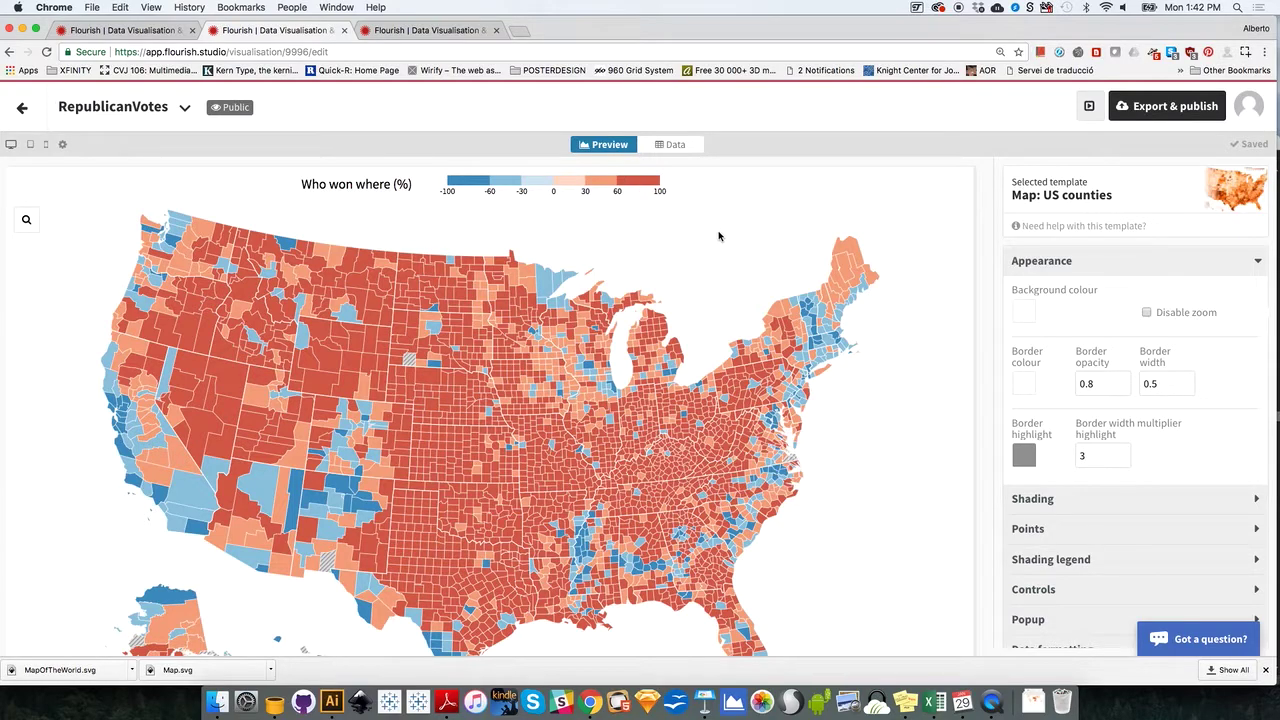
left_click(678, 144)
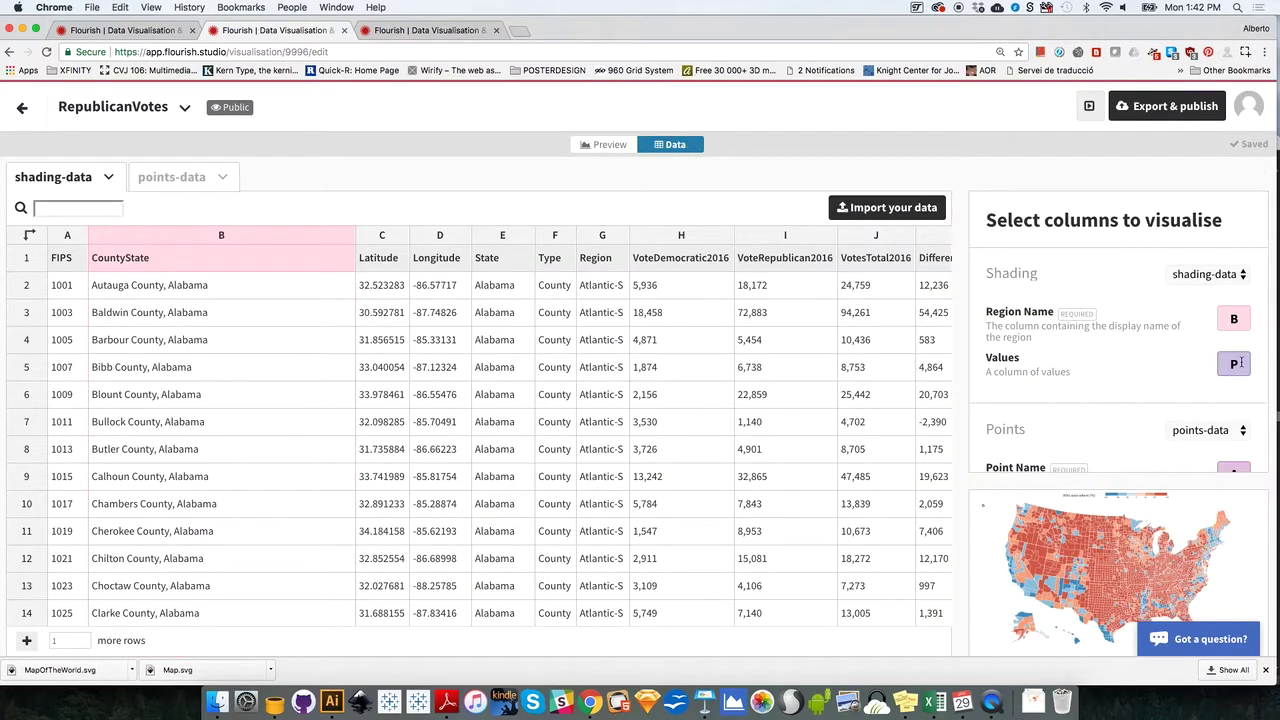
left_click(1240, 363)
type("O")
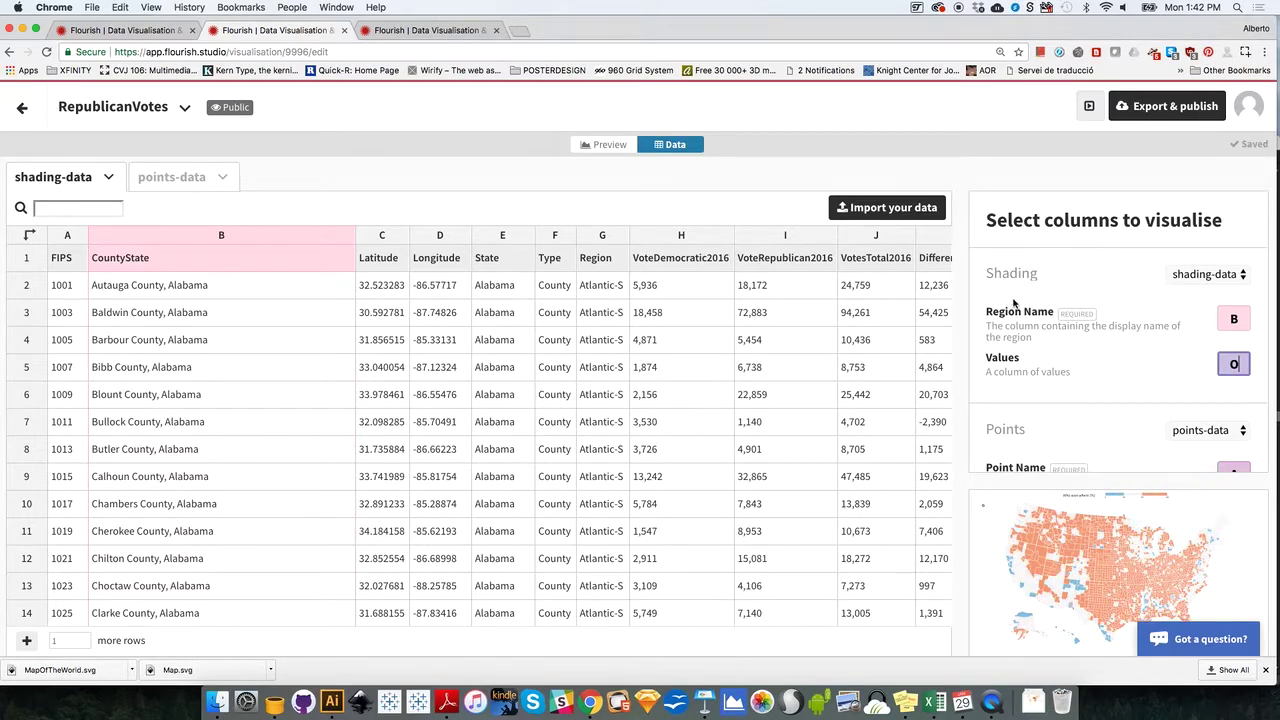
left_click(618, 146)
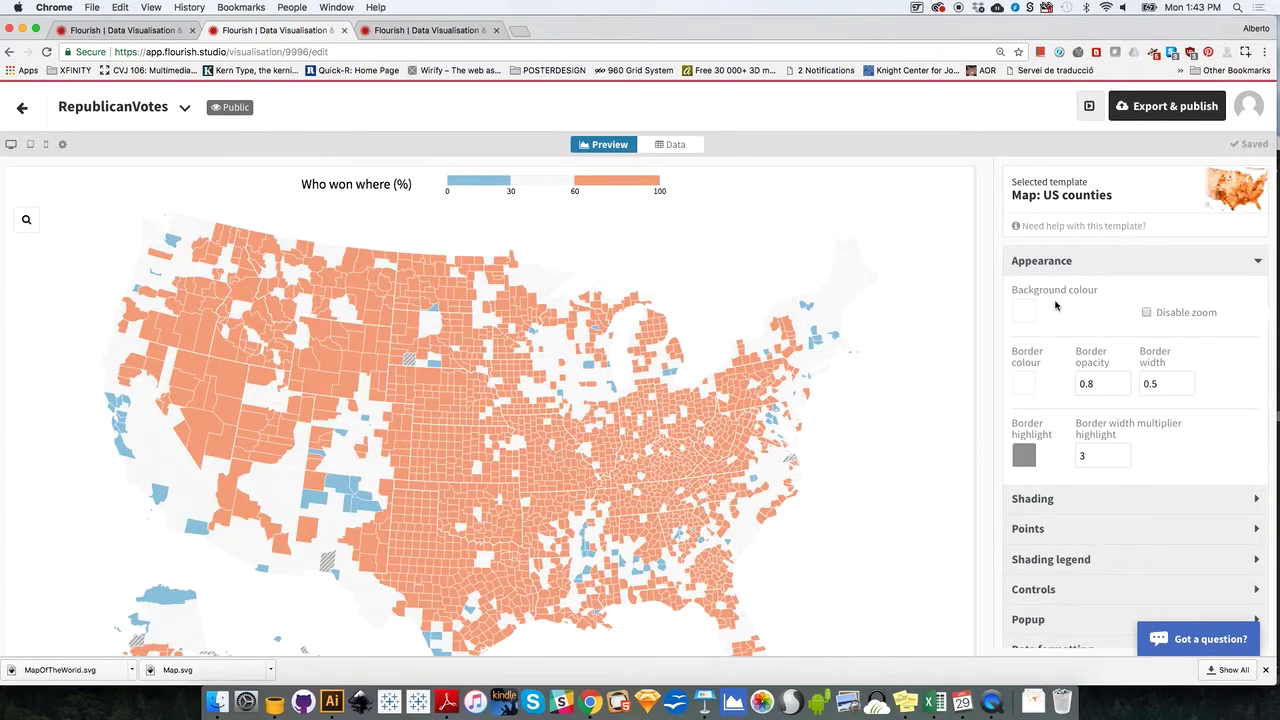
Set shading to 4 buckets and clear the custom thresholds, giving breaks 0, 25, 50, 75, 100.
left_click(1052, 268)
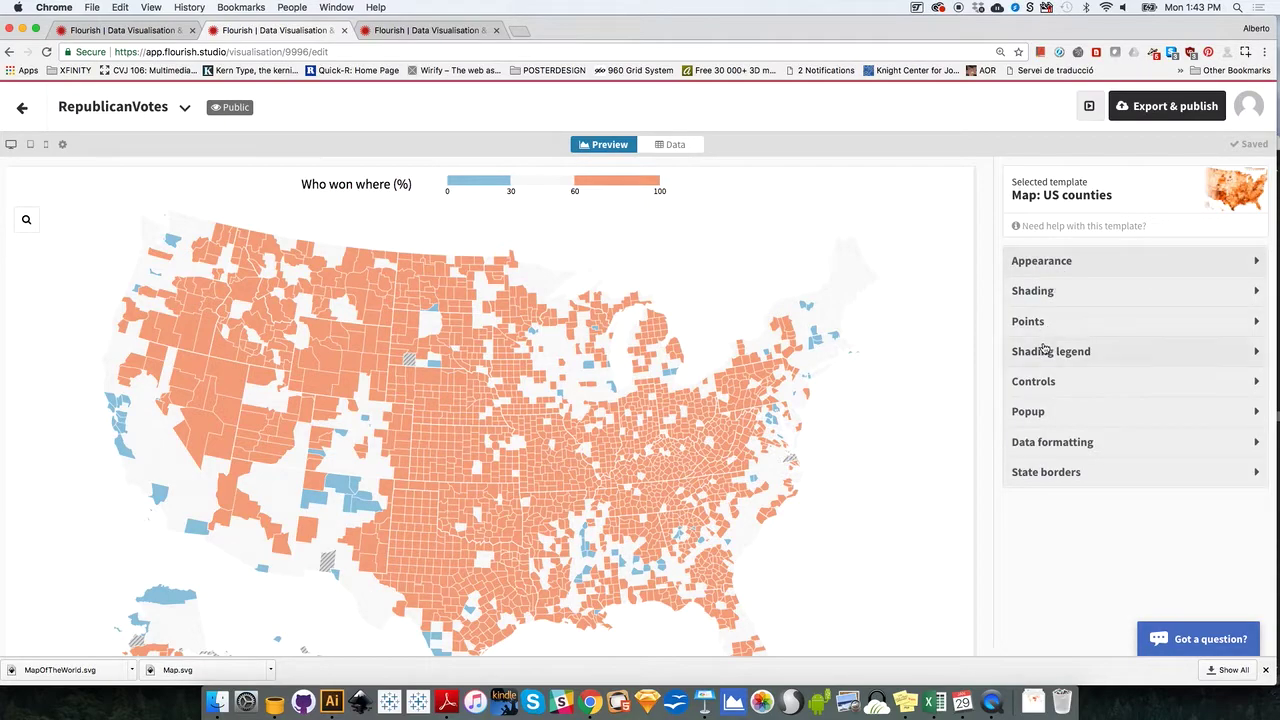
left_click(1045, 352)
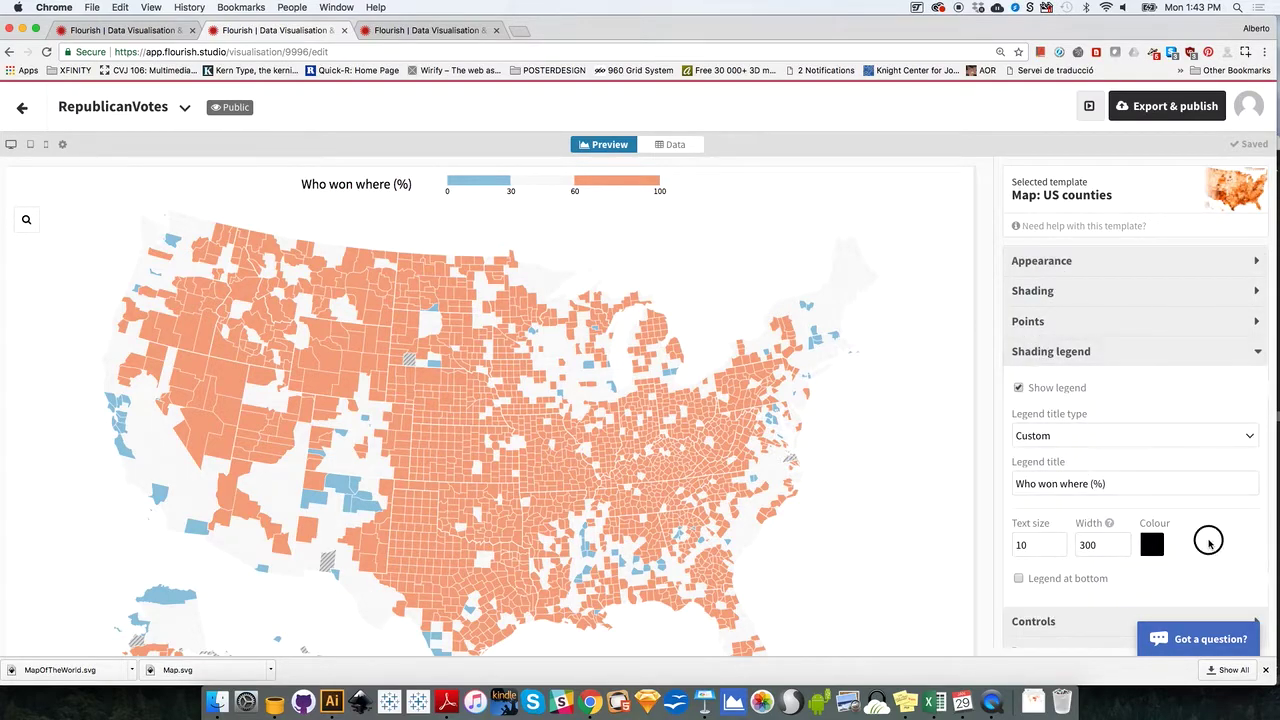
scroll(1208, 542, "down", 2)
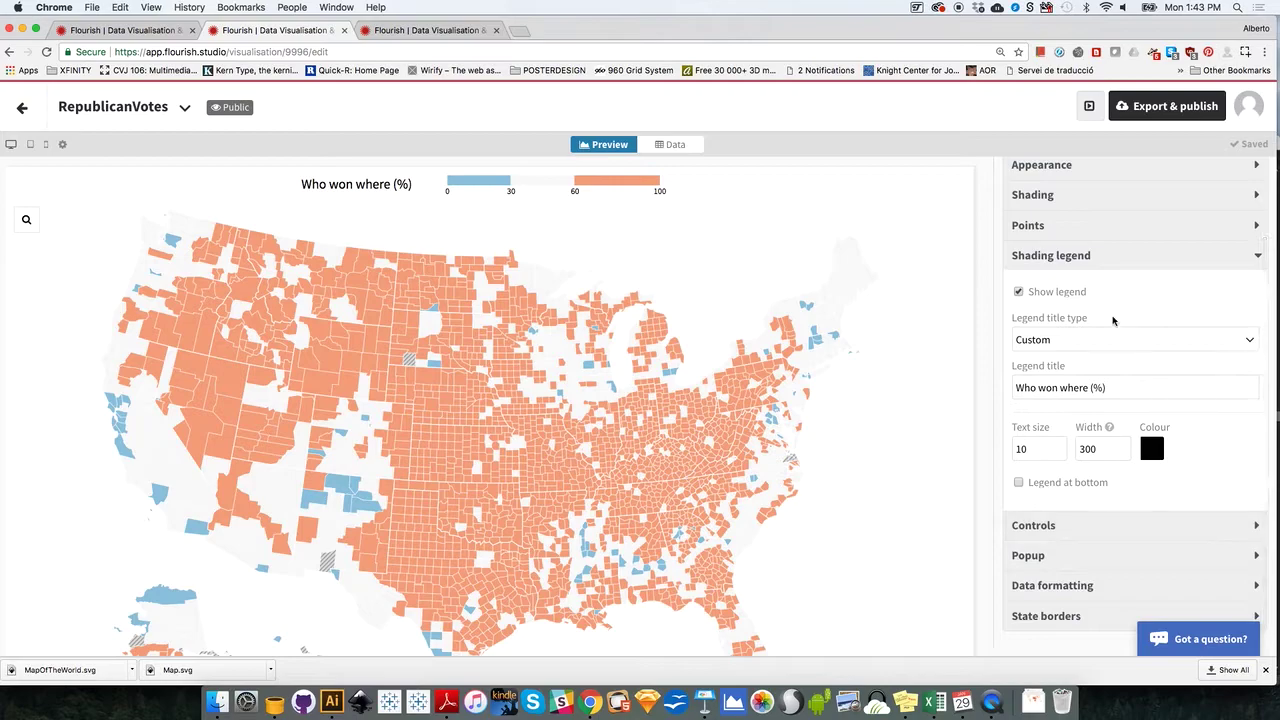
left_click(1070, 262)
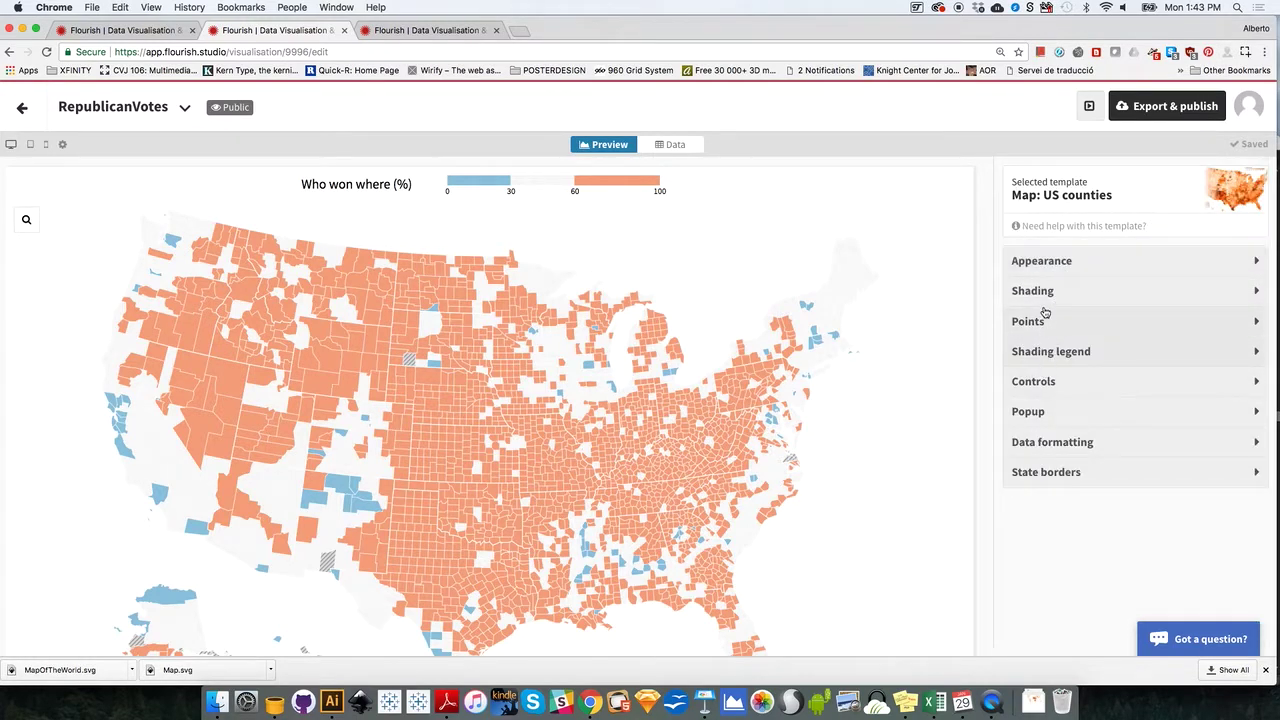
left_click(1045, 294)
scroll(1183, 560, "down", 3)
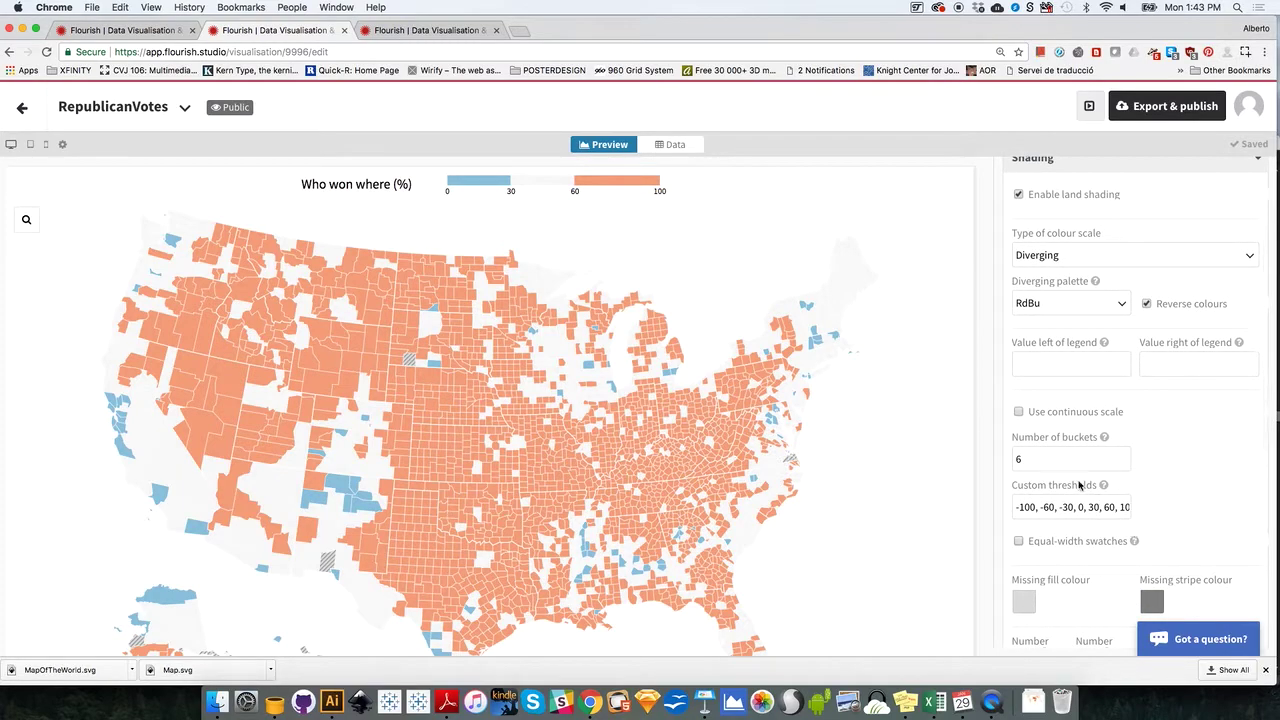
double_click(1018, 459)
type("4")
left_click(1035, 507)
triple_click(1035, 507)
key("BackSpace")
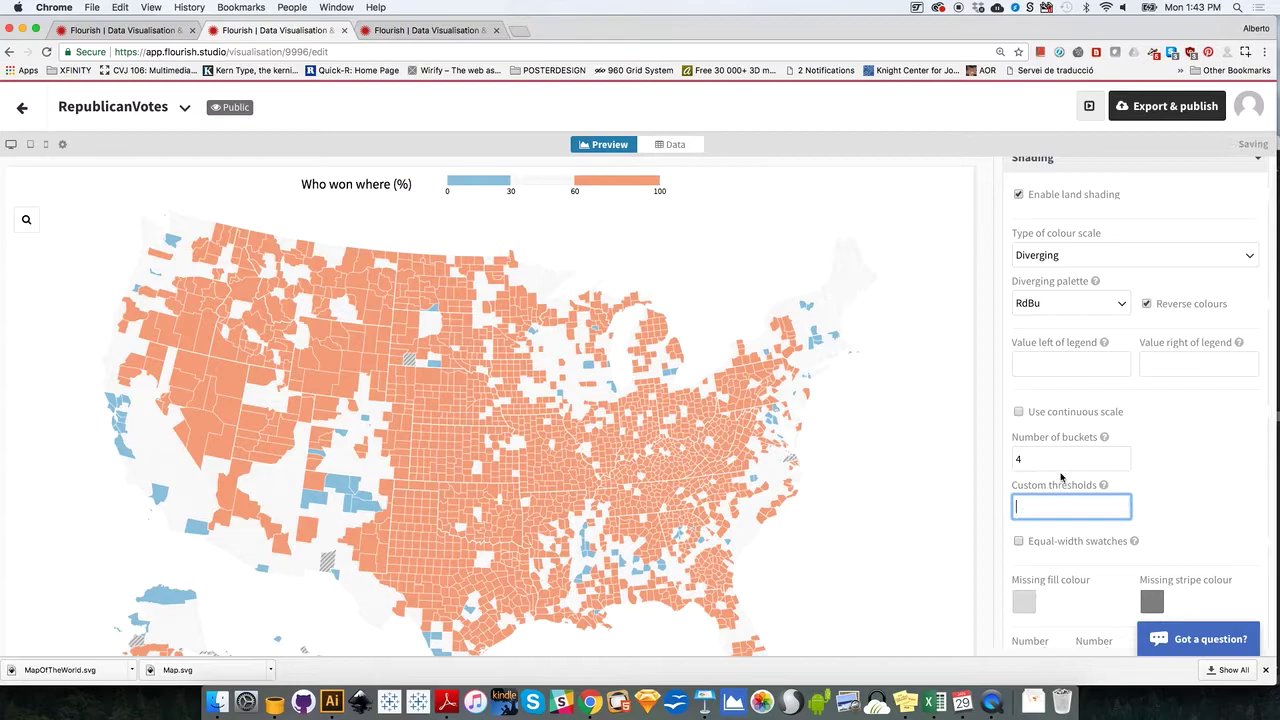
left_click(1055, 461)
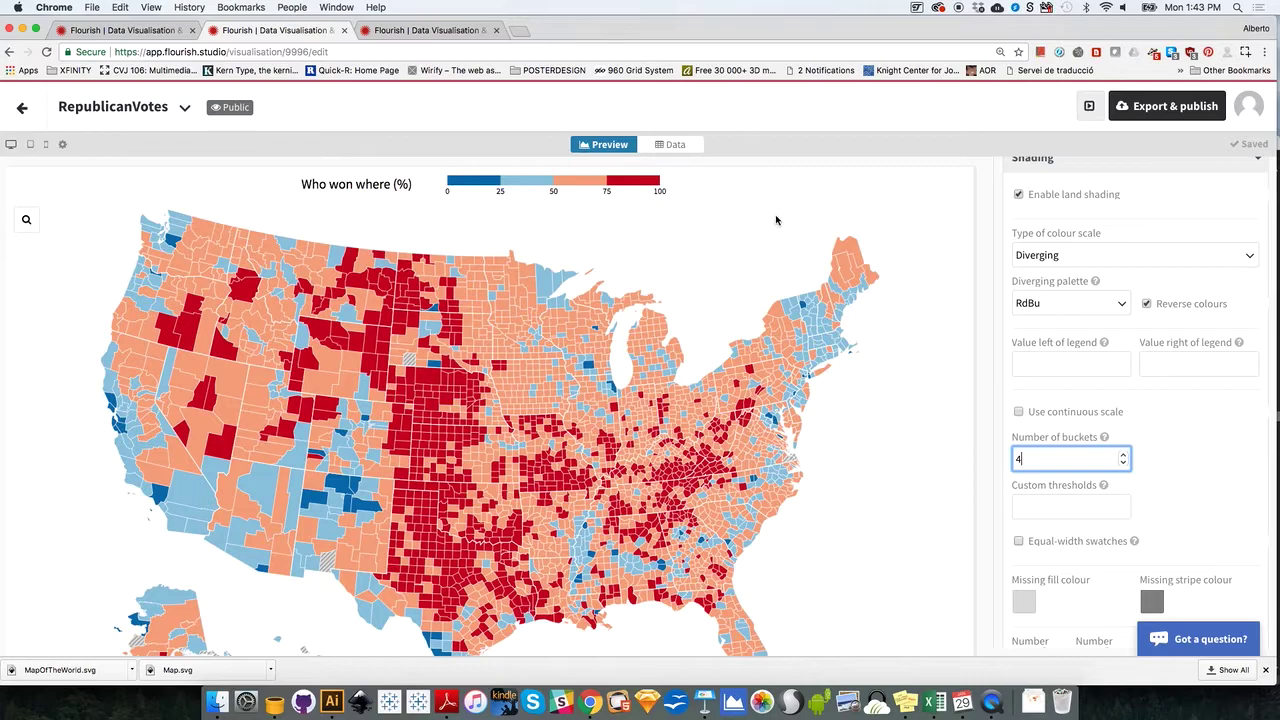
Switch the colour scale to Sequential with the Reds palette and turn off Reverse colours.
left_click(1054, 305)
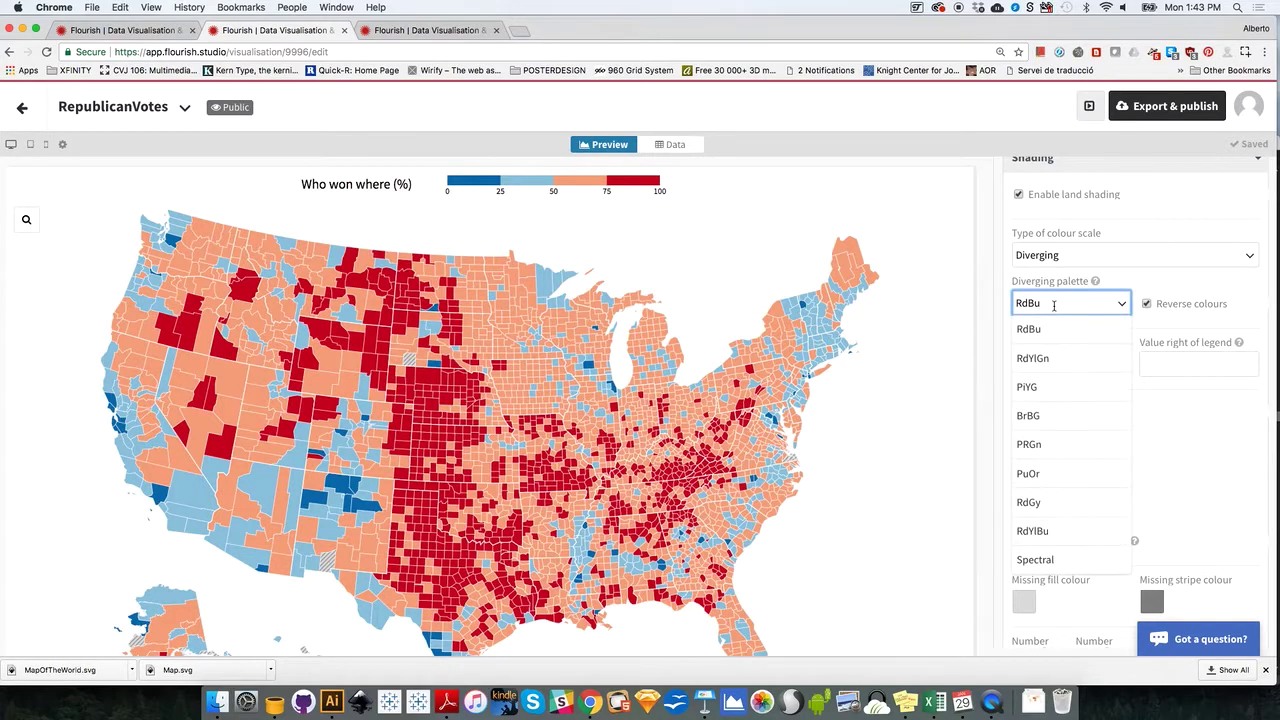
left_click(1075, 263)
left_click(1064, 281)
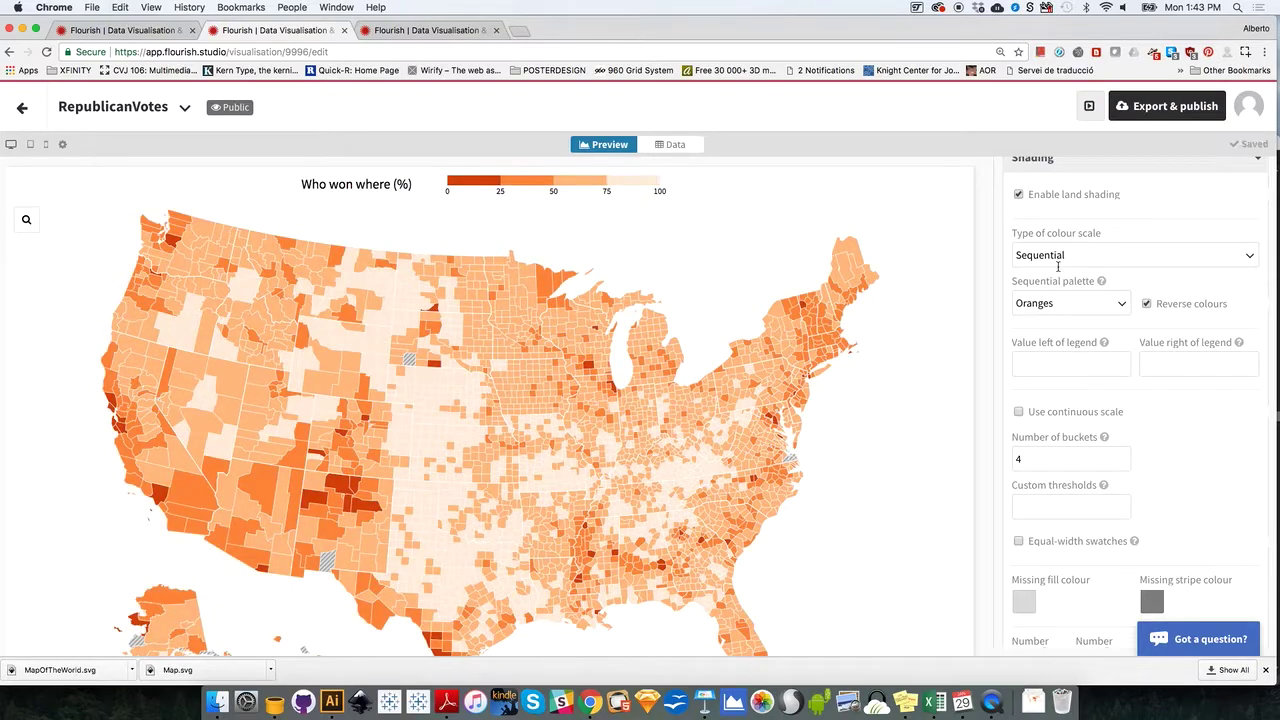
left_click(1057, 301)
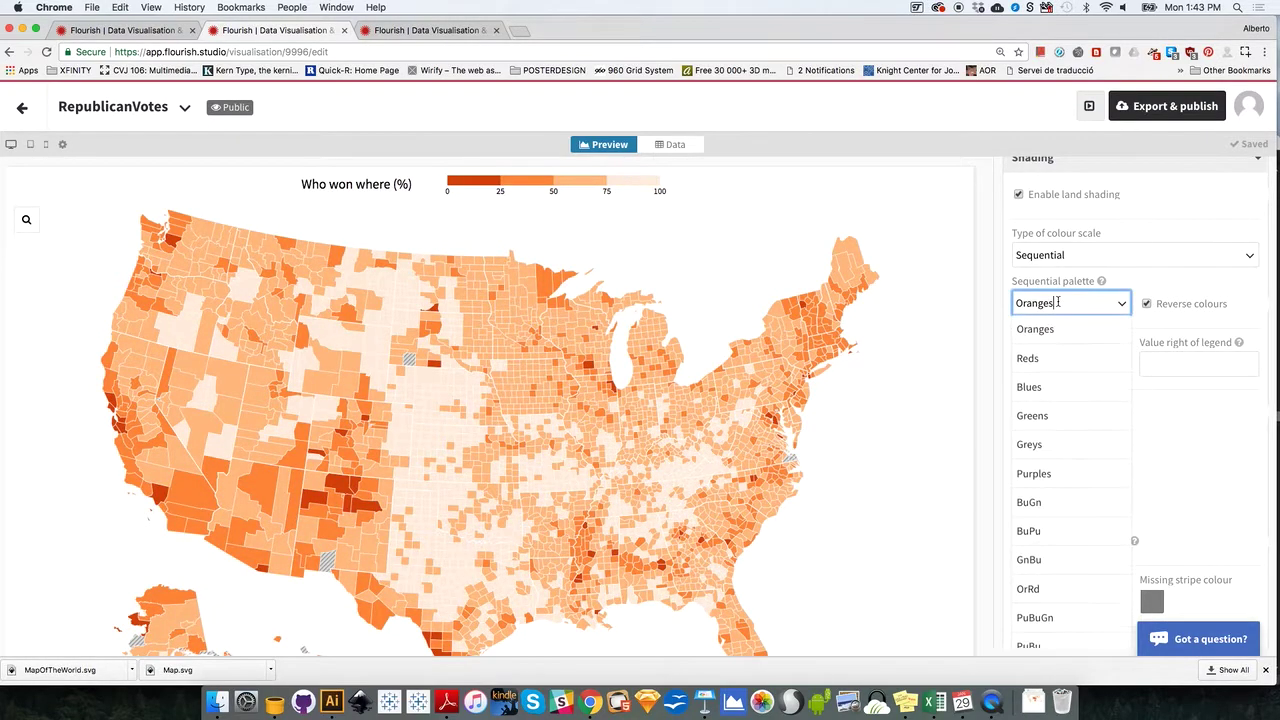
left_click(1035, 358)
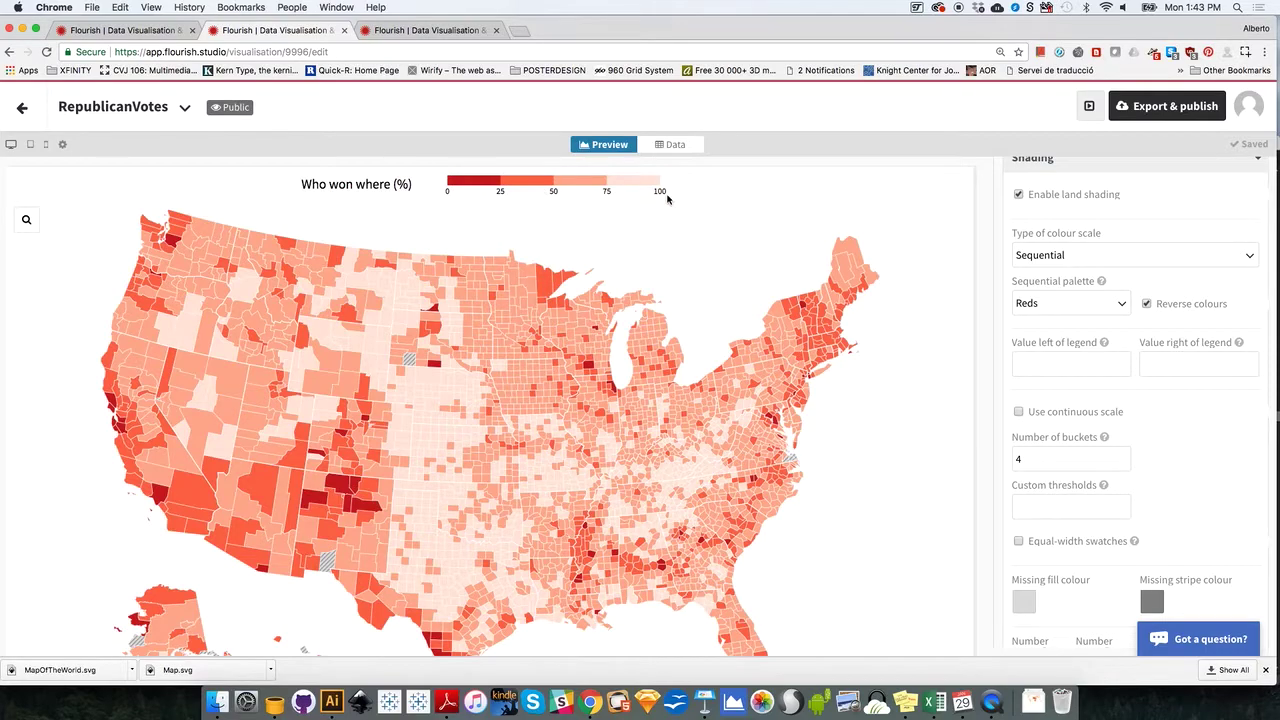
left_click(1147, 304)
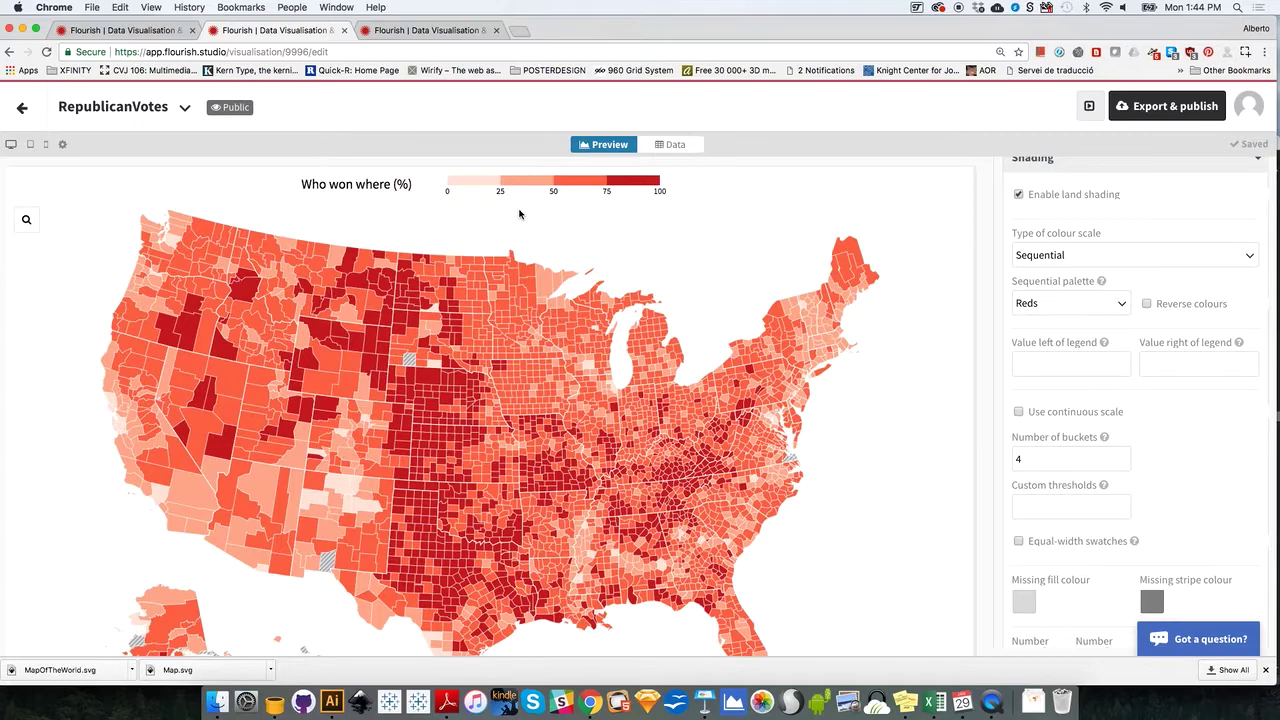
Preview the map at tablet width, then return to the projects overview.
left_click(30, 144)
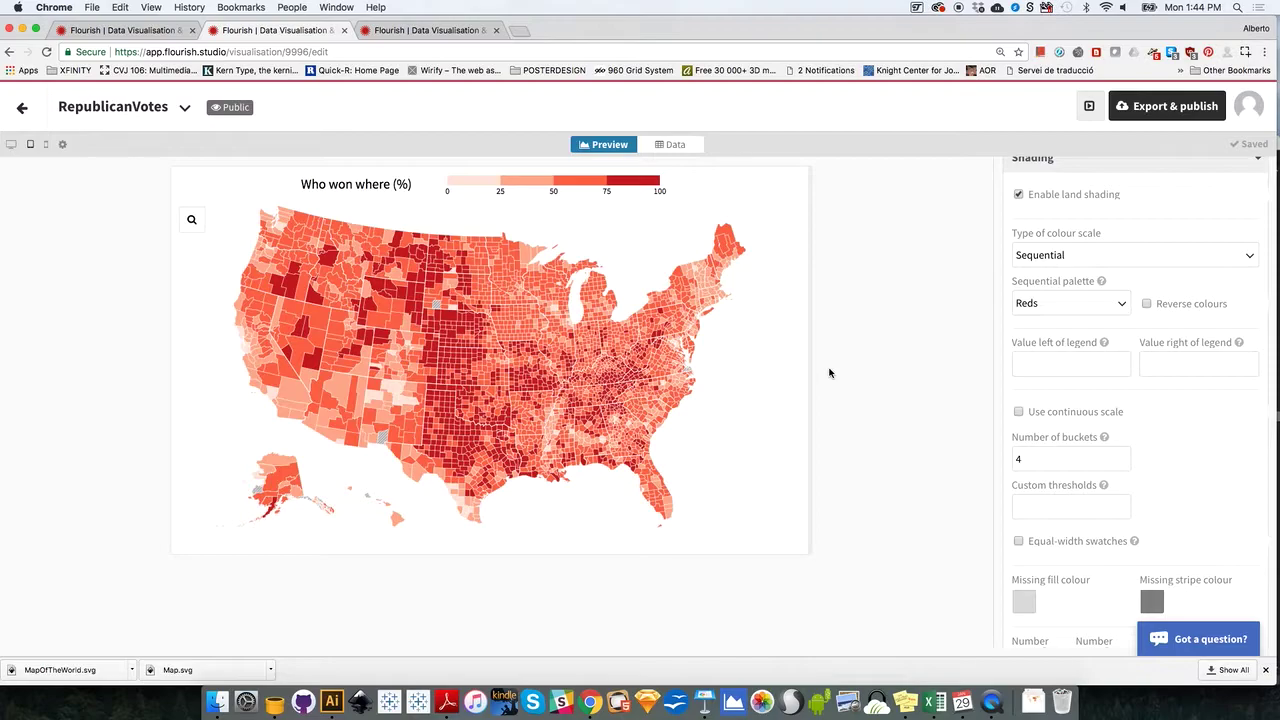
left_click(25, 110)
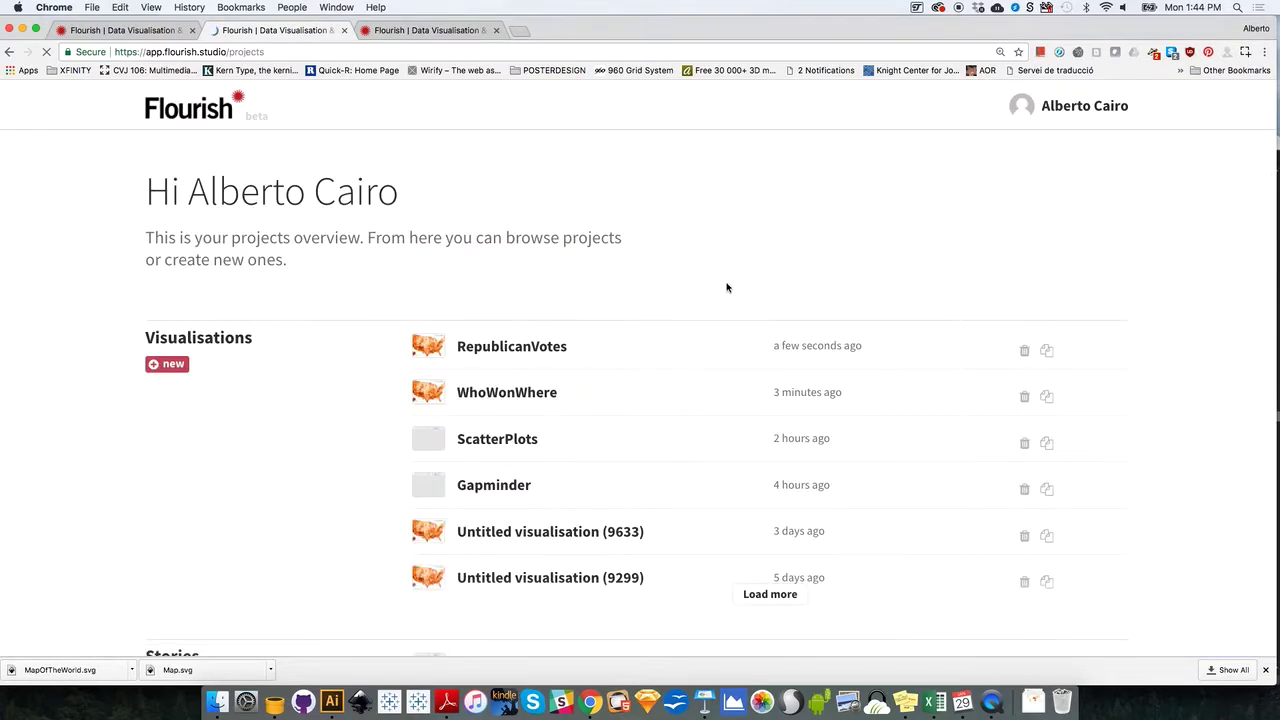